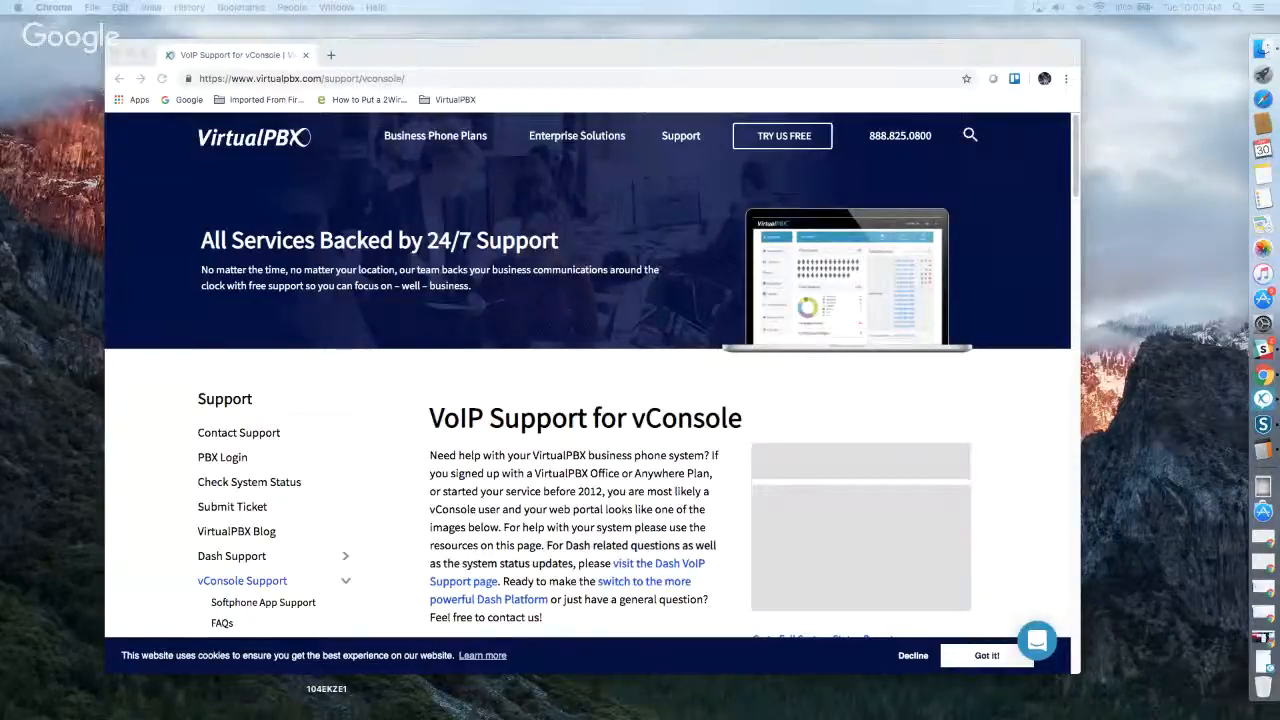
Scroll through the vConsole support page's training videos and guide lists, then bring up the Support menu.
left_click(679, 146)
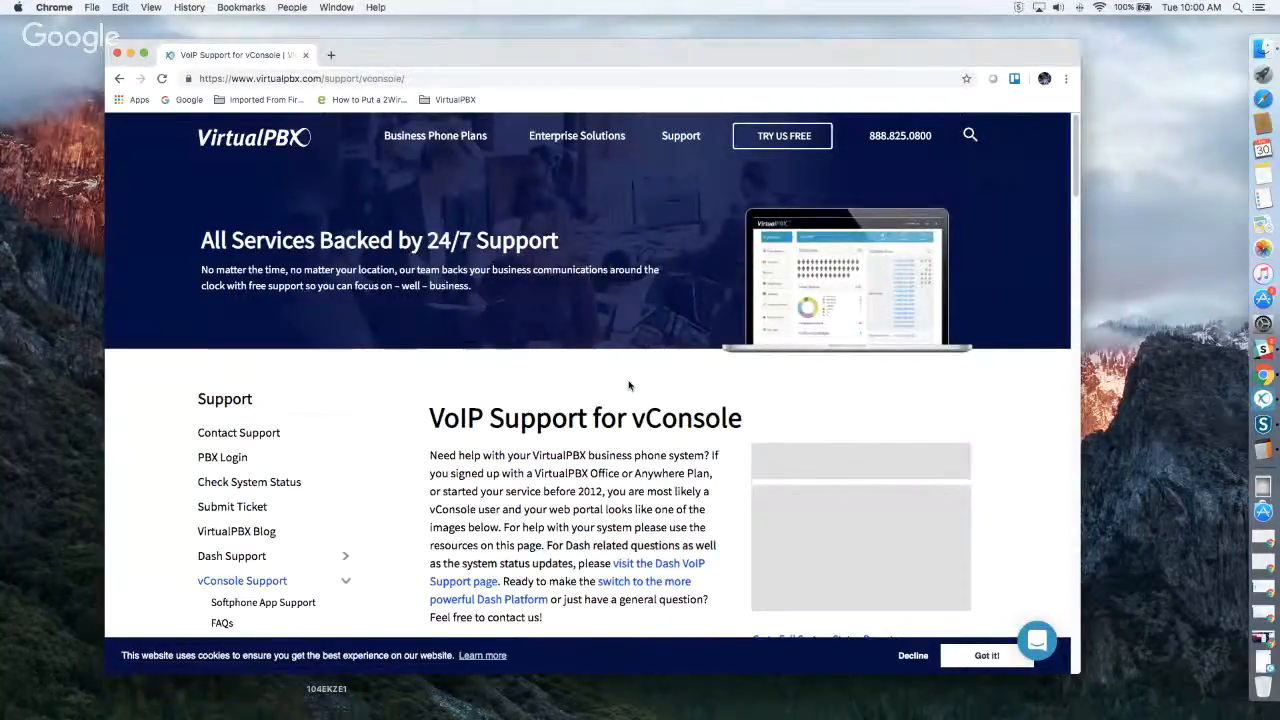
scroll(629, 385, "down", 1)
scroll(629, 385, "down", 10)
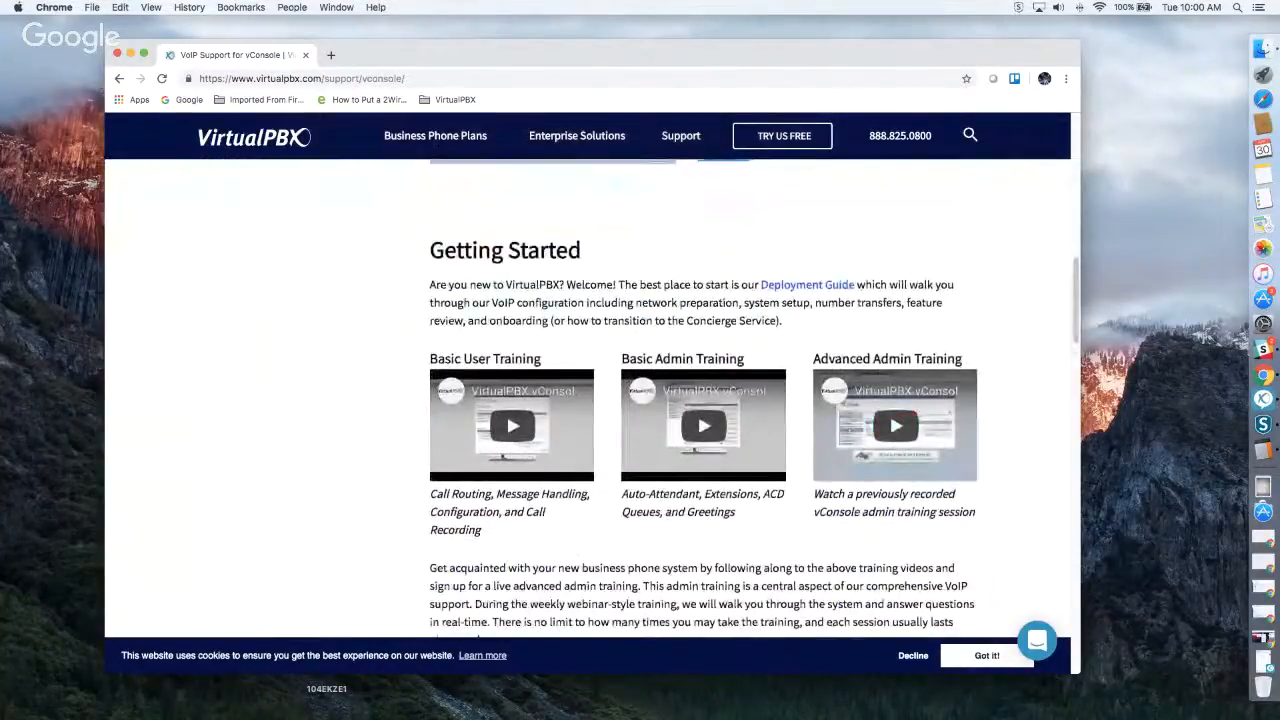
scroll(921, 376, "down", 3)
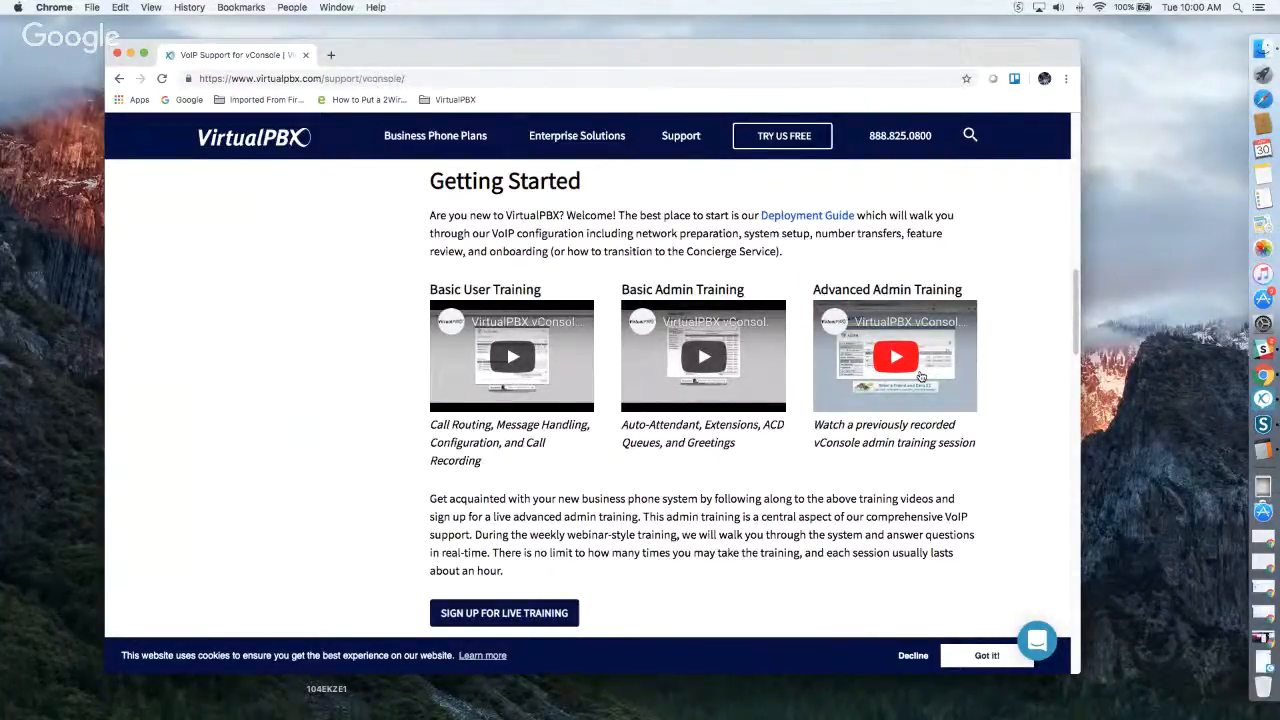
scroll(746, 410, "down", 1)
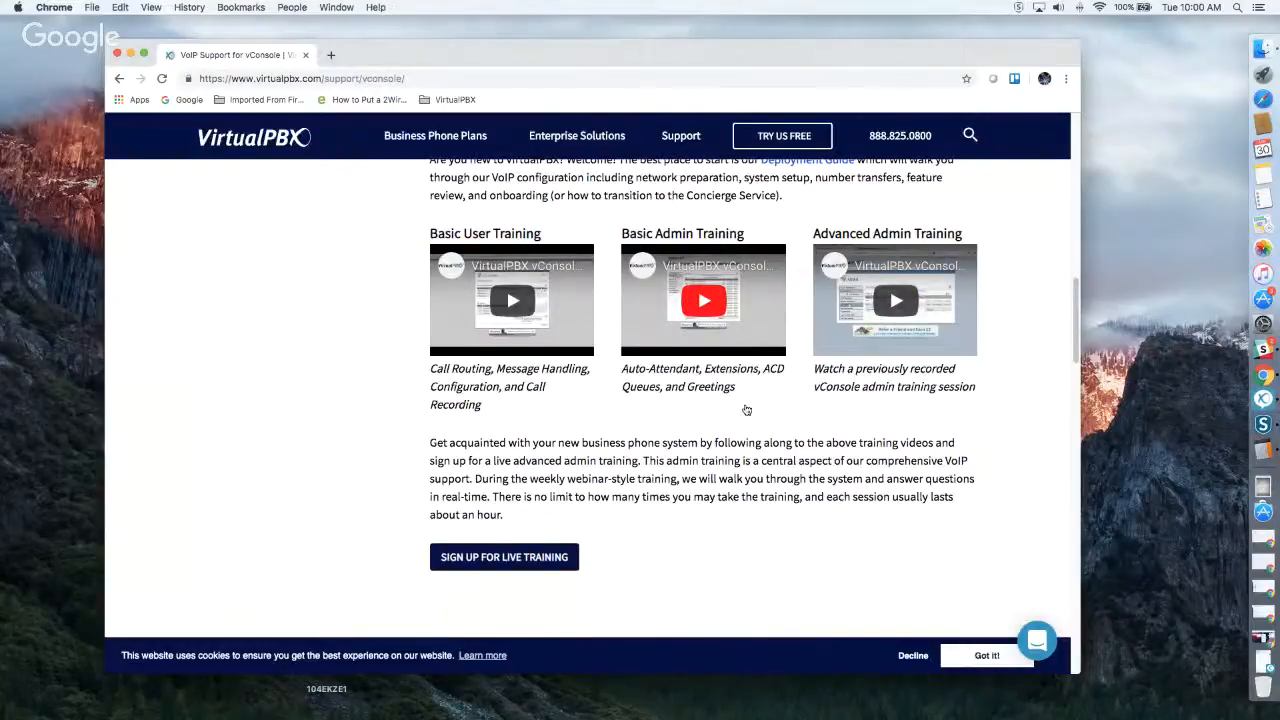
scroll(746, 410, "down", 9)
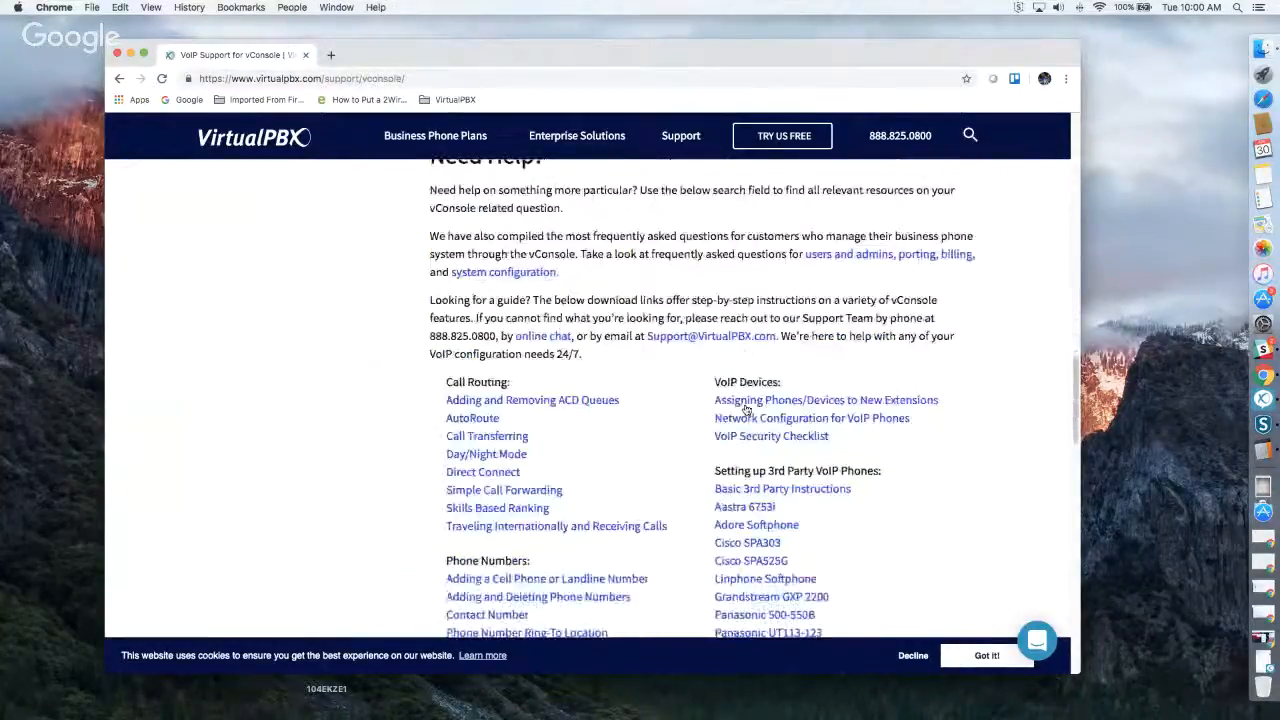
scroll(746, 410, "down", 2)
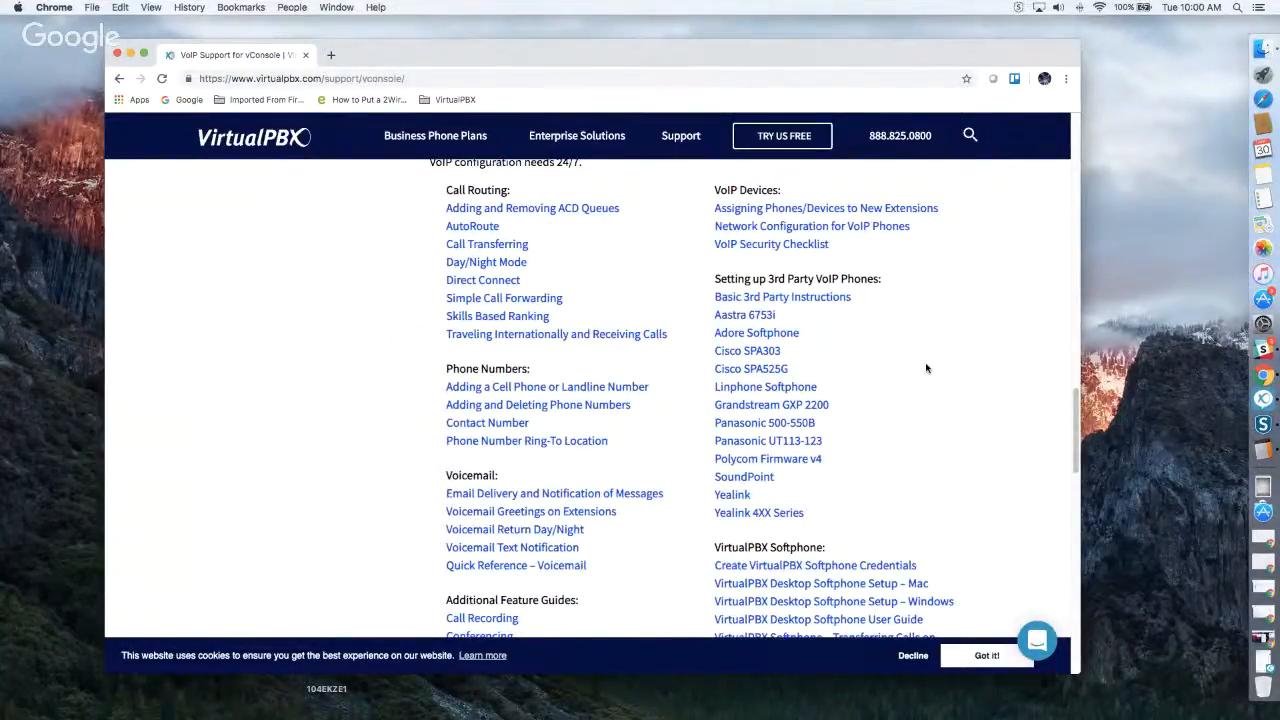
scroll(926, 368, "down", 8)
scroll(926, 368, "down", 5)
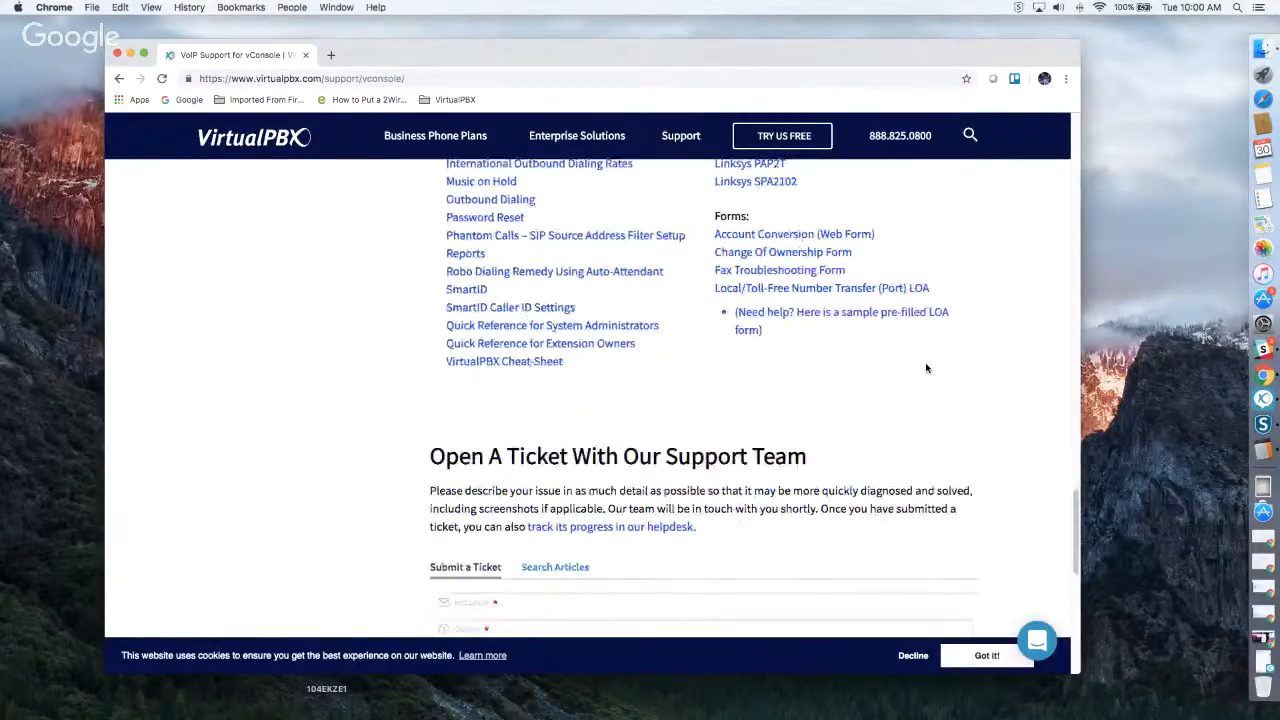
scroll(926, 368, "up", 3)
mouse_move(687, 146)
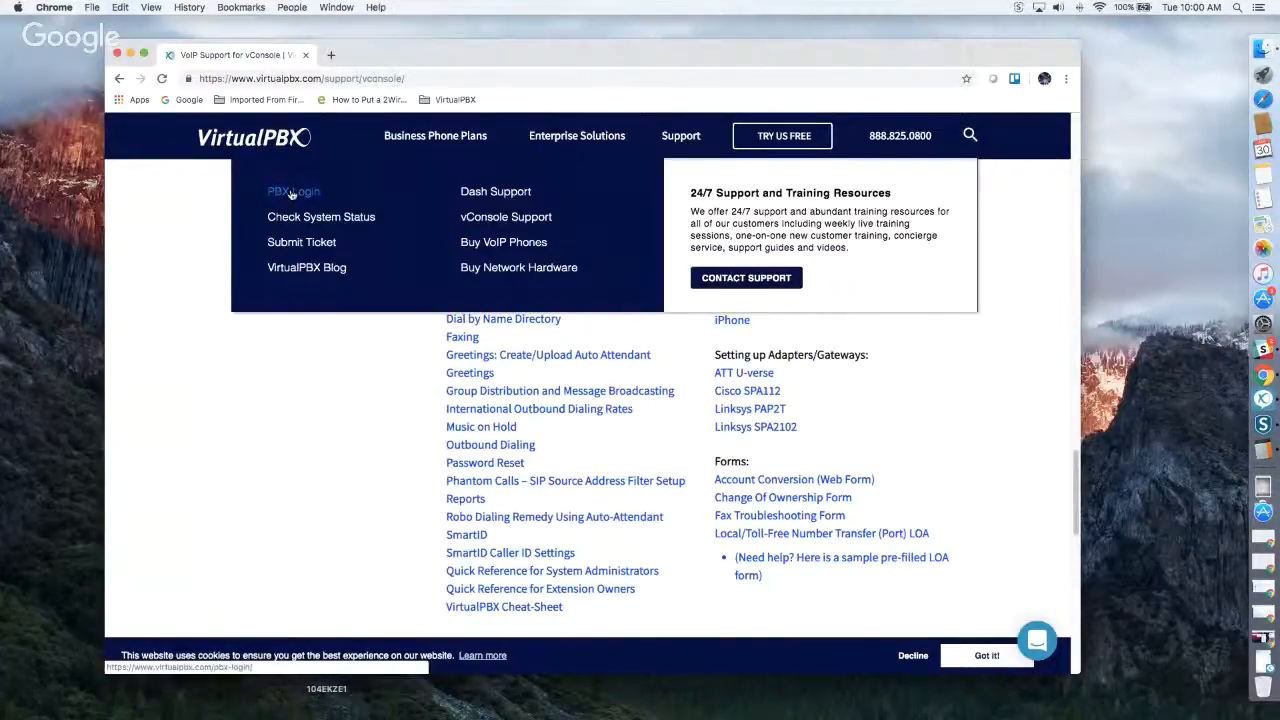
Go to Dash Support and browse its Getting Started videos and Dash Guides.
left_click(505, 199)
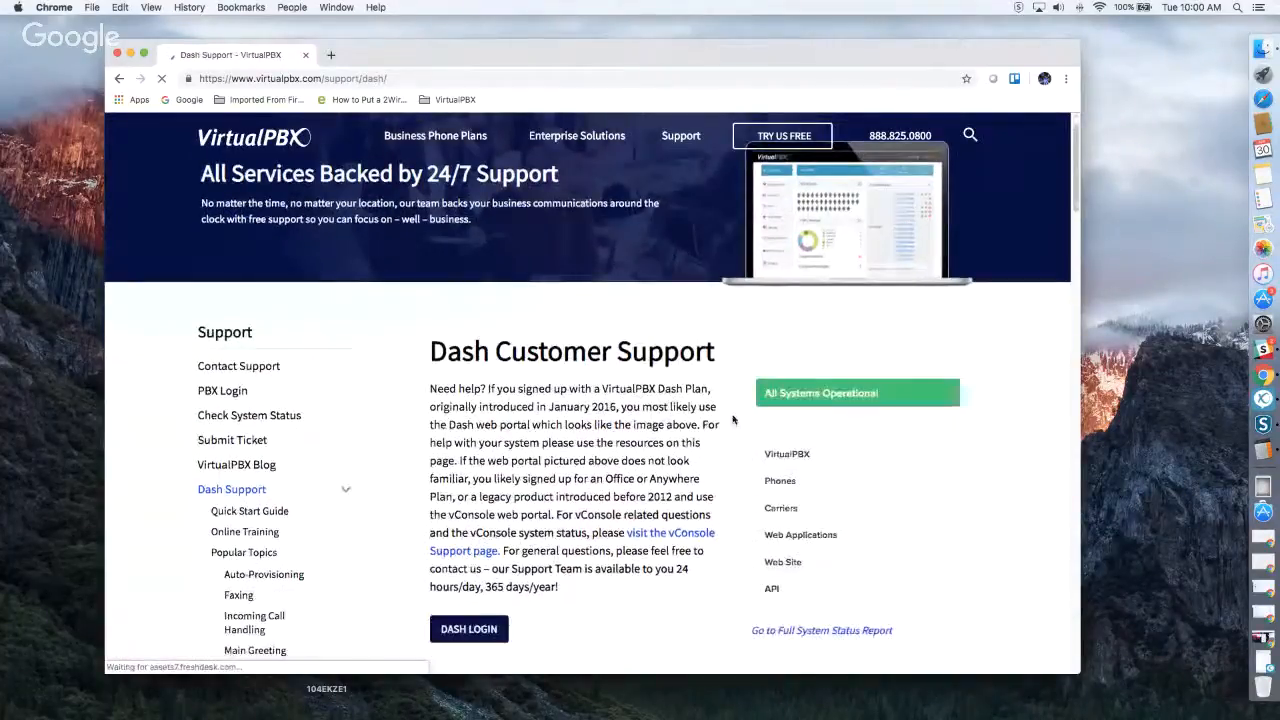
scroll(733, 420, "down", 5)
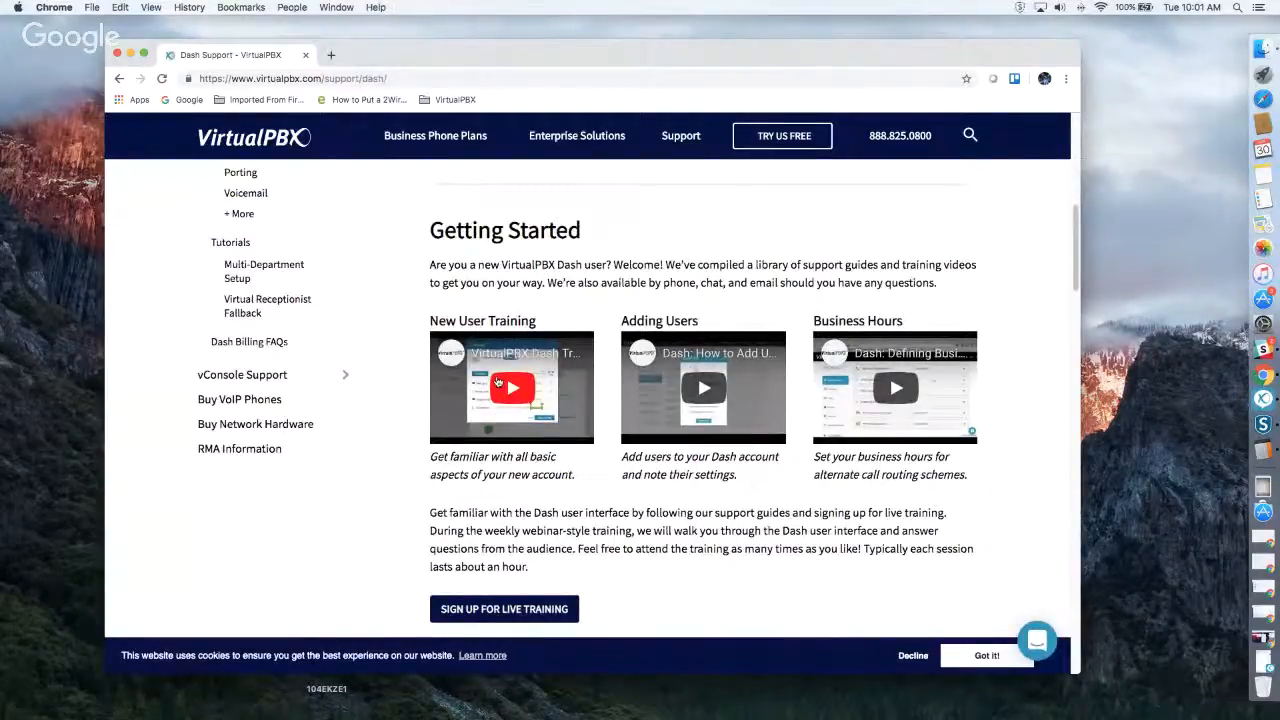
scroll(594, 391, "down", 5)
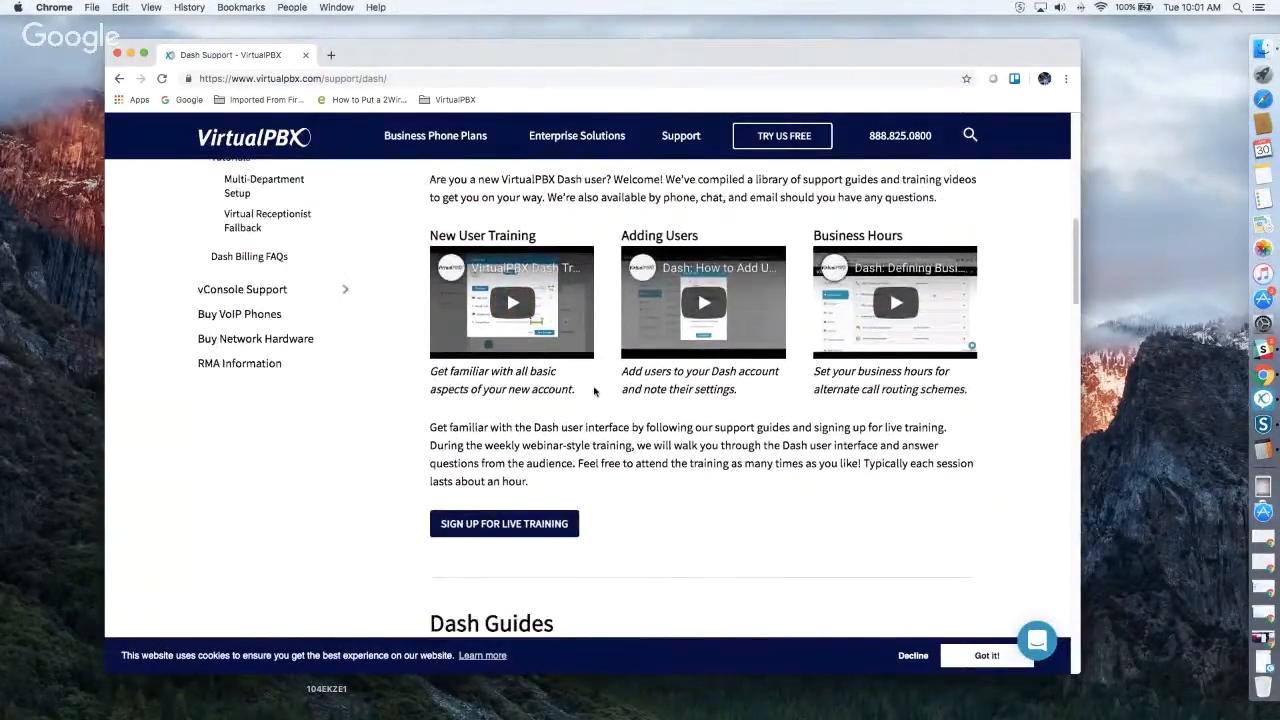
scroll(594, 391, "down", 3)
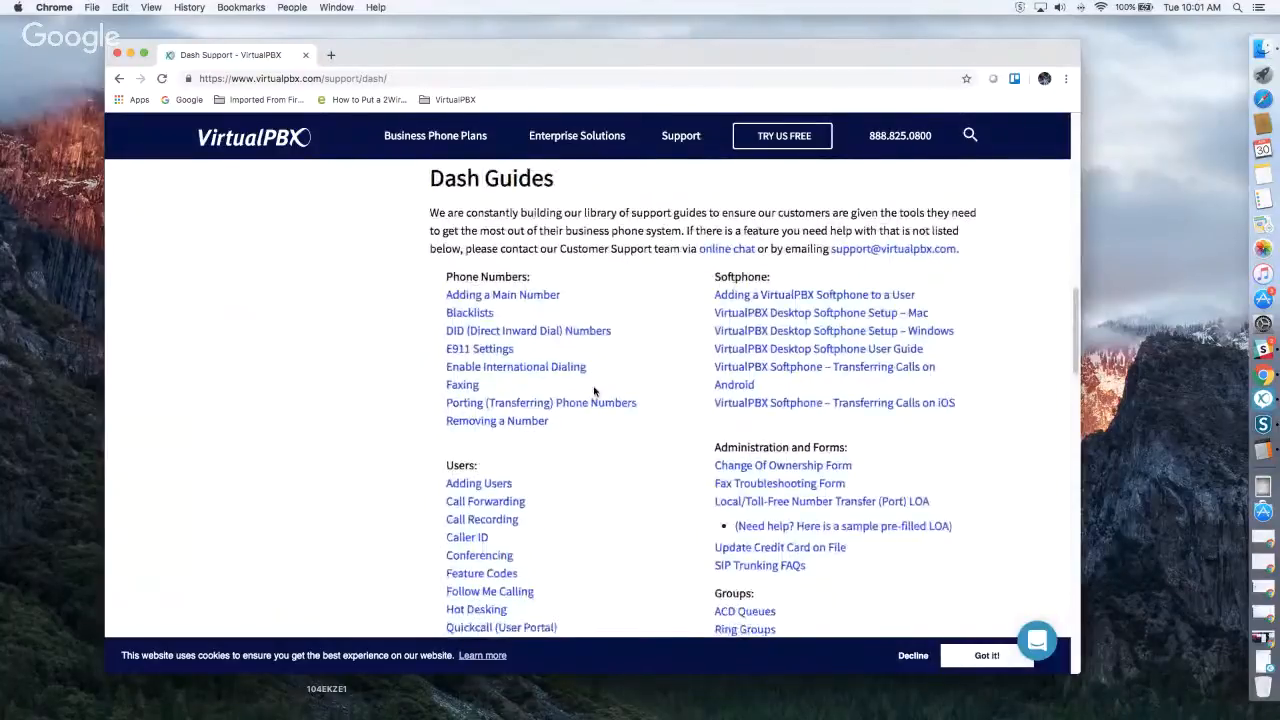
scroll(594, 391, "down", 1)
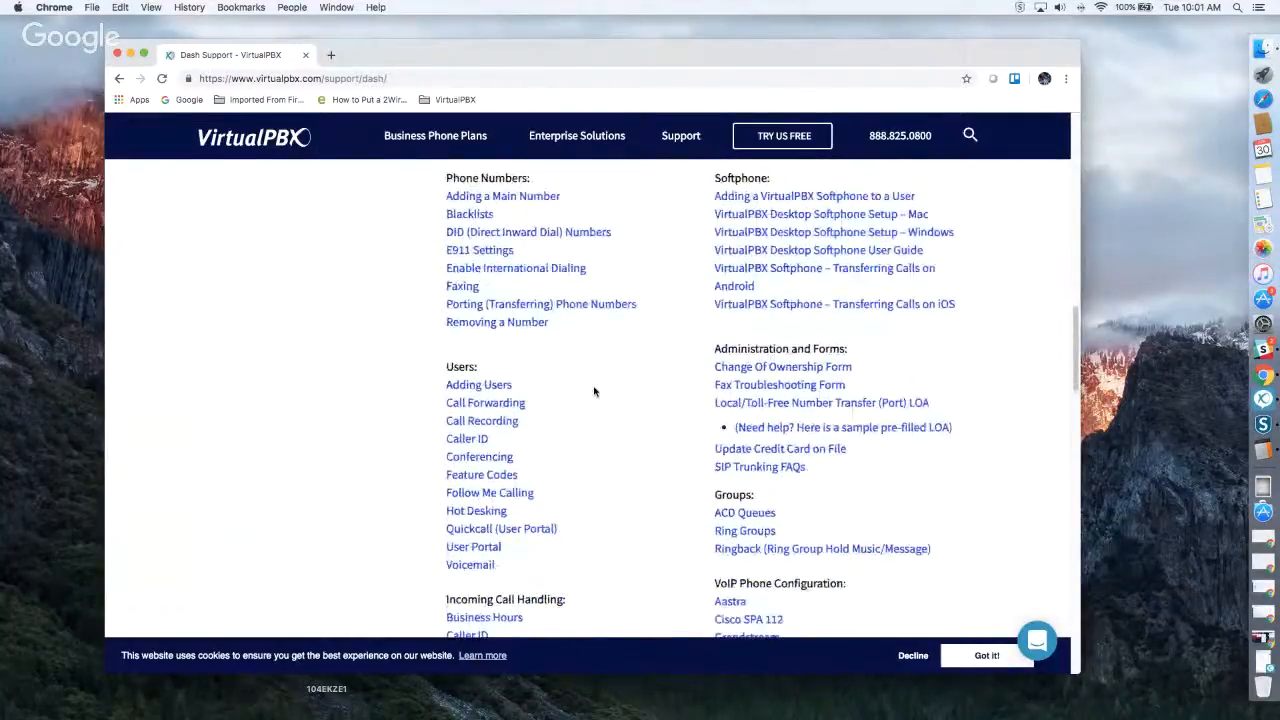
scroll(594, 391, "down", 6)
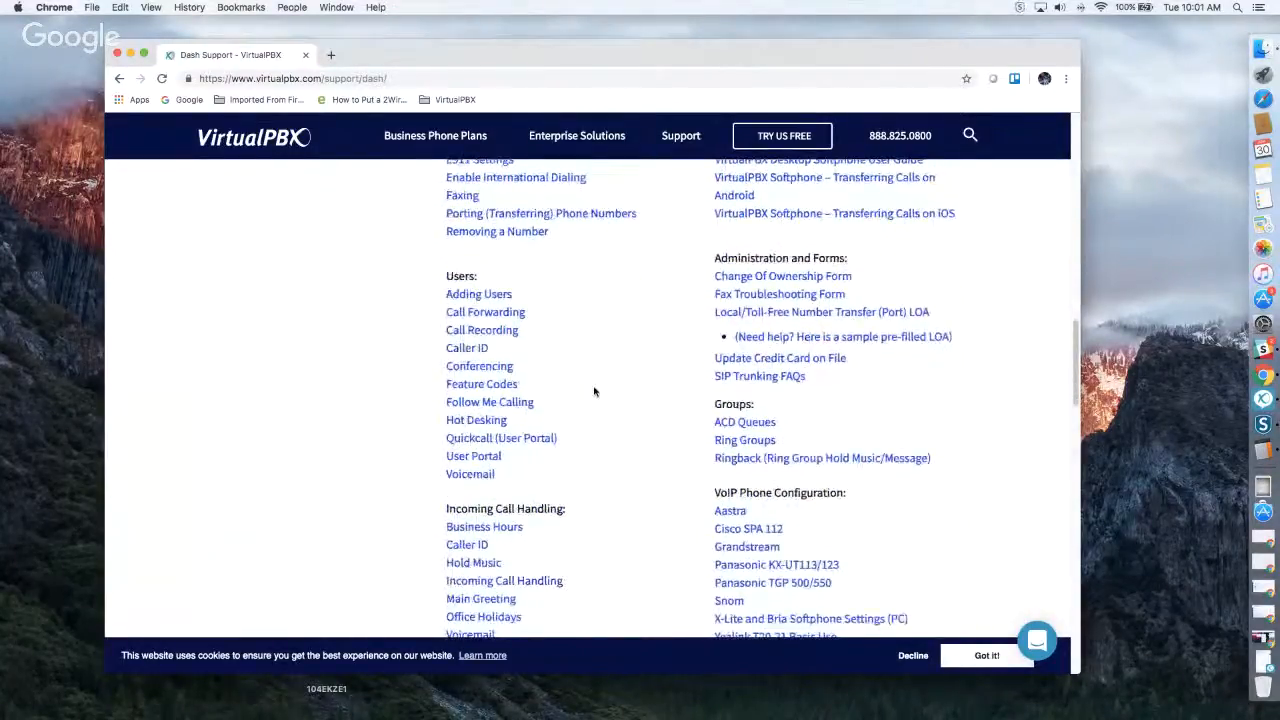
scroll(594, 391, "up", 5)
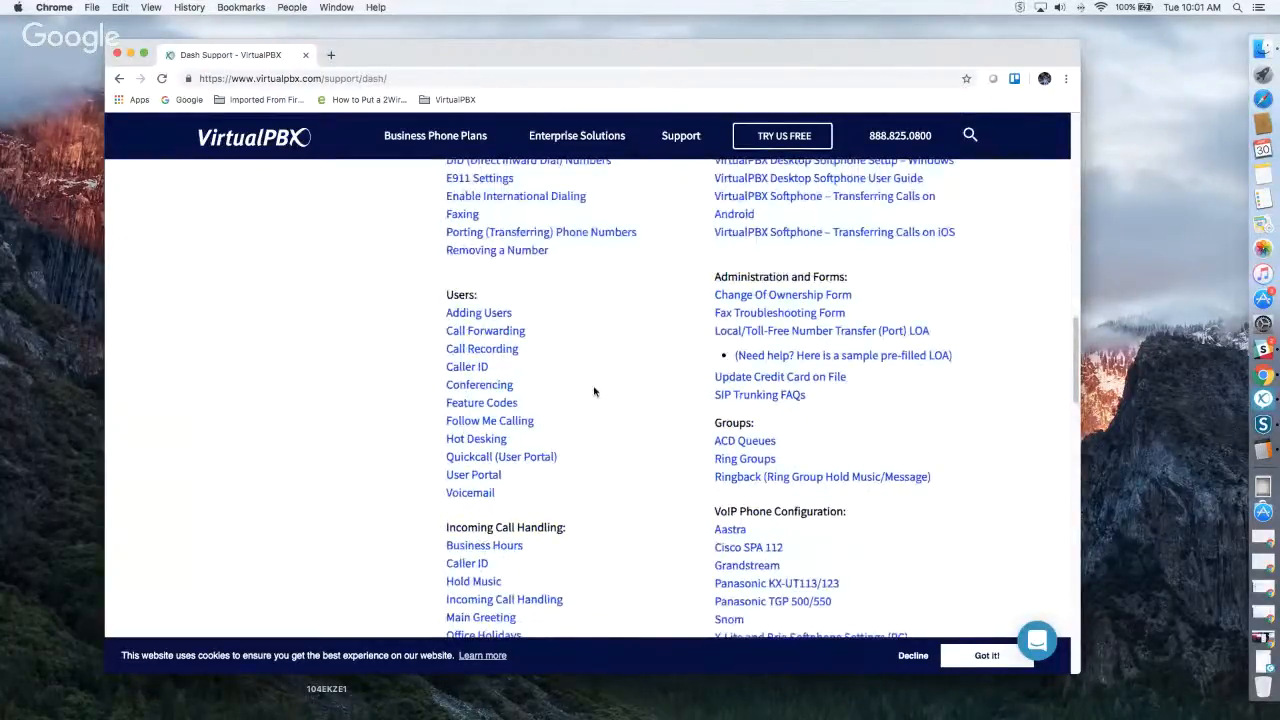
scroll(594, 391, "up", 12)
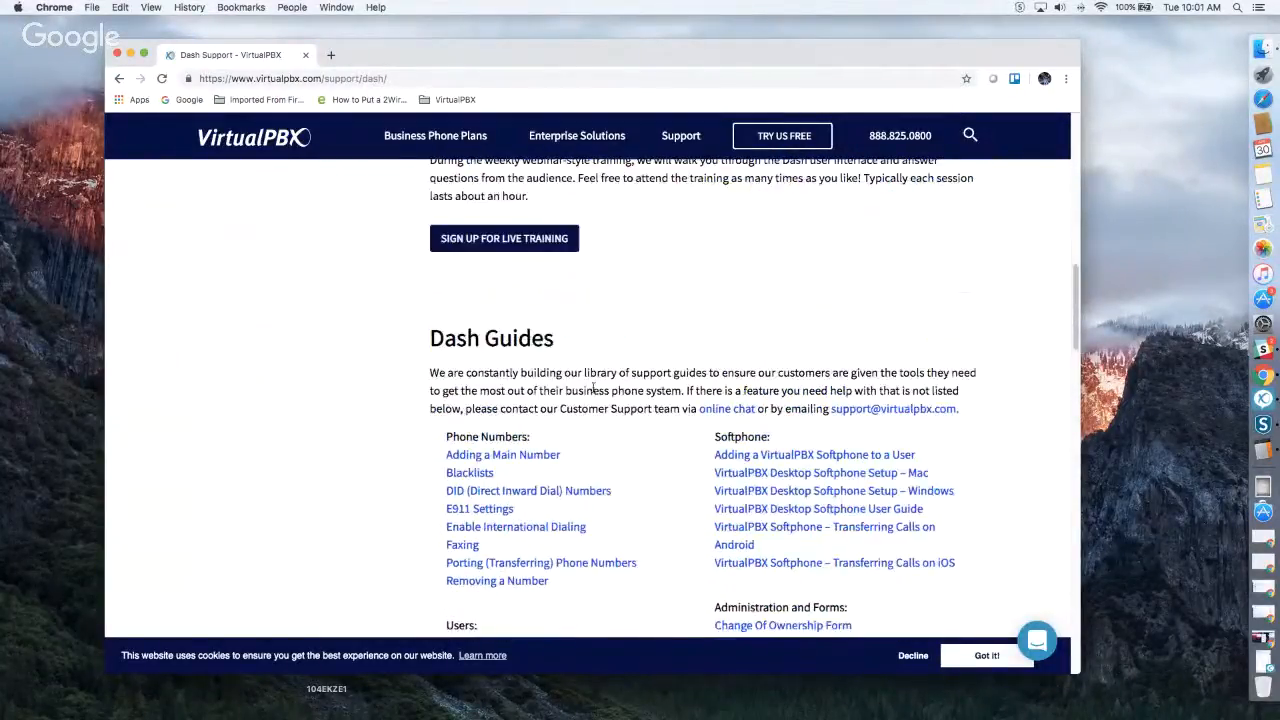
scroll(594, 391, "up", 14)
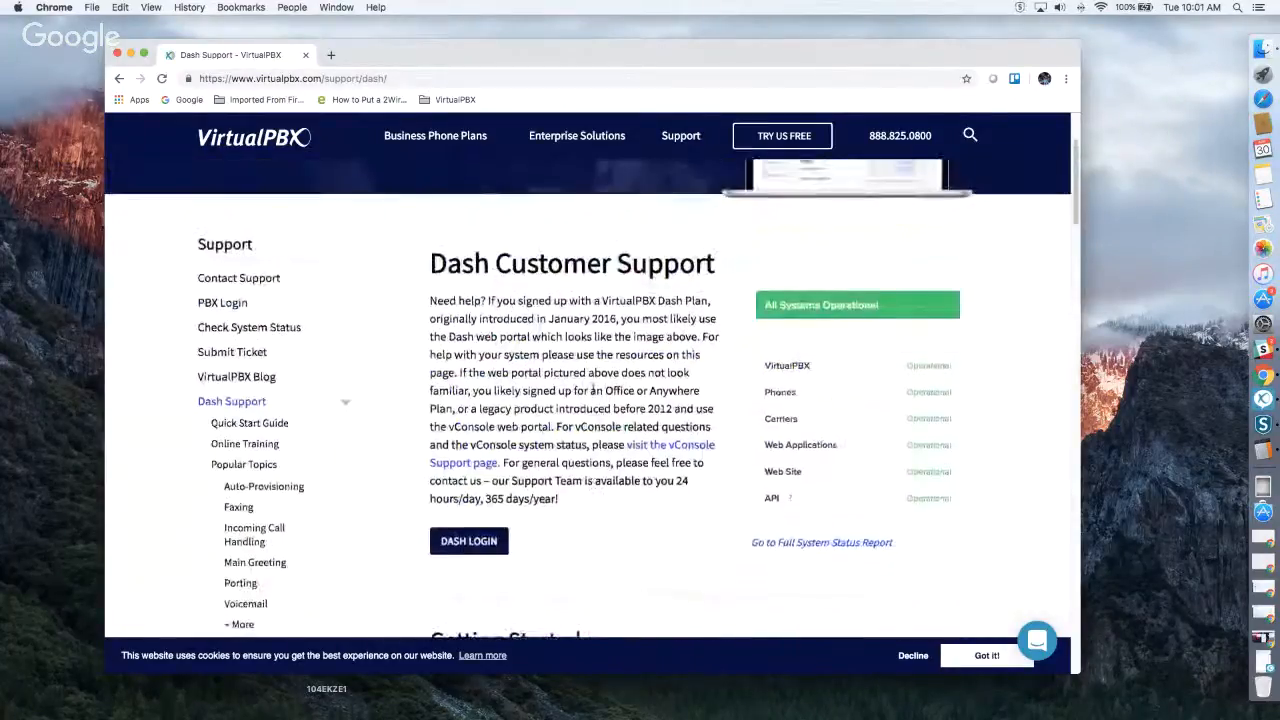
scroll(594, 388, "up", 1)
Go to the PBX Login page and launch DASH LOGIN (dash.virtualpbx.com) in a new tab.
mouse_move(690, 137)
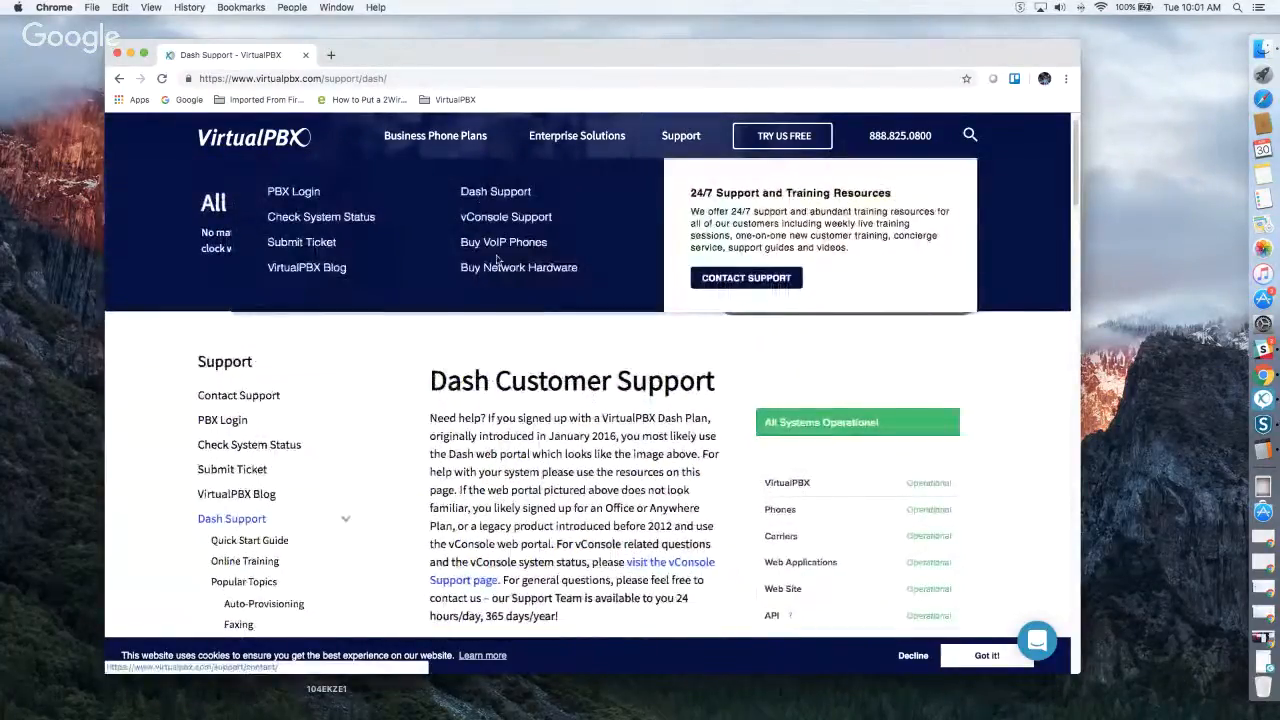
left_click(291, 196)
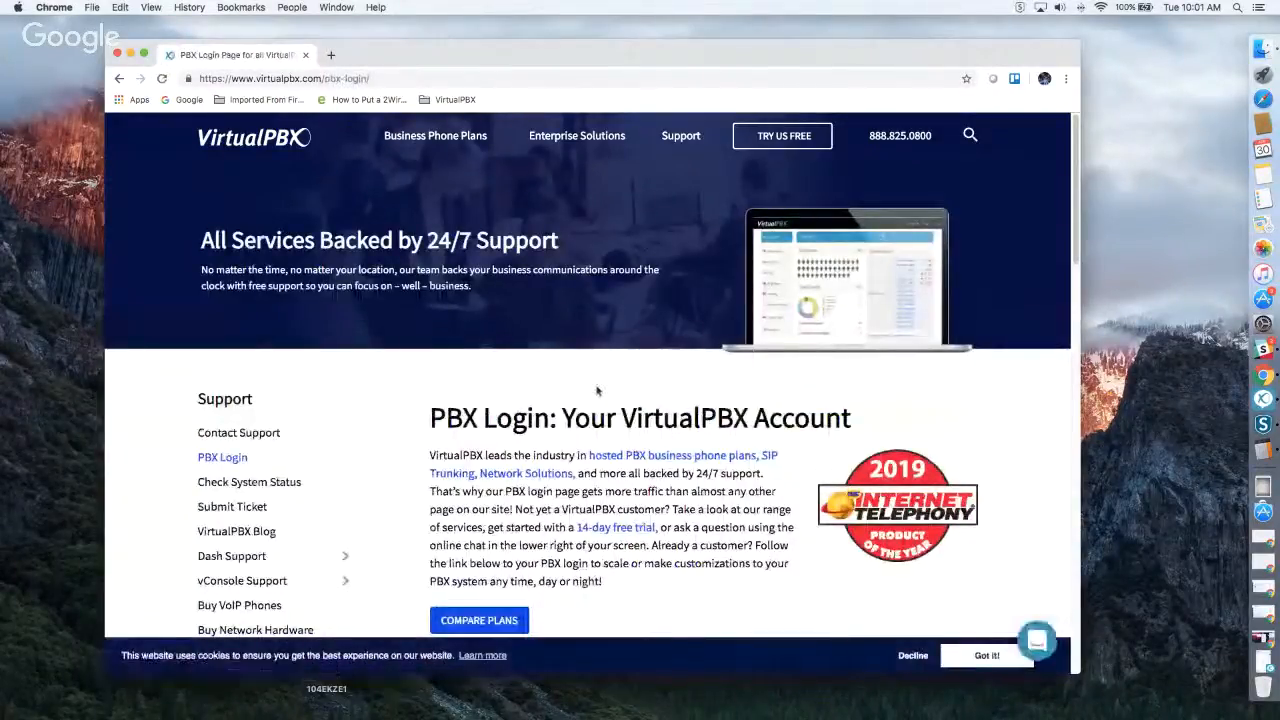
scroll(618, 397, "down", 5)
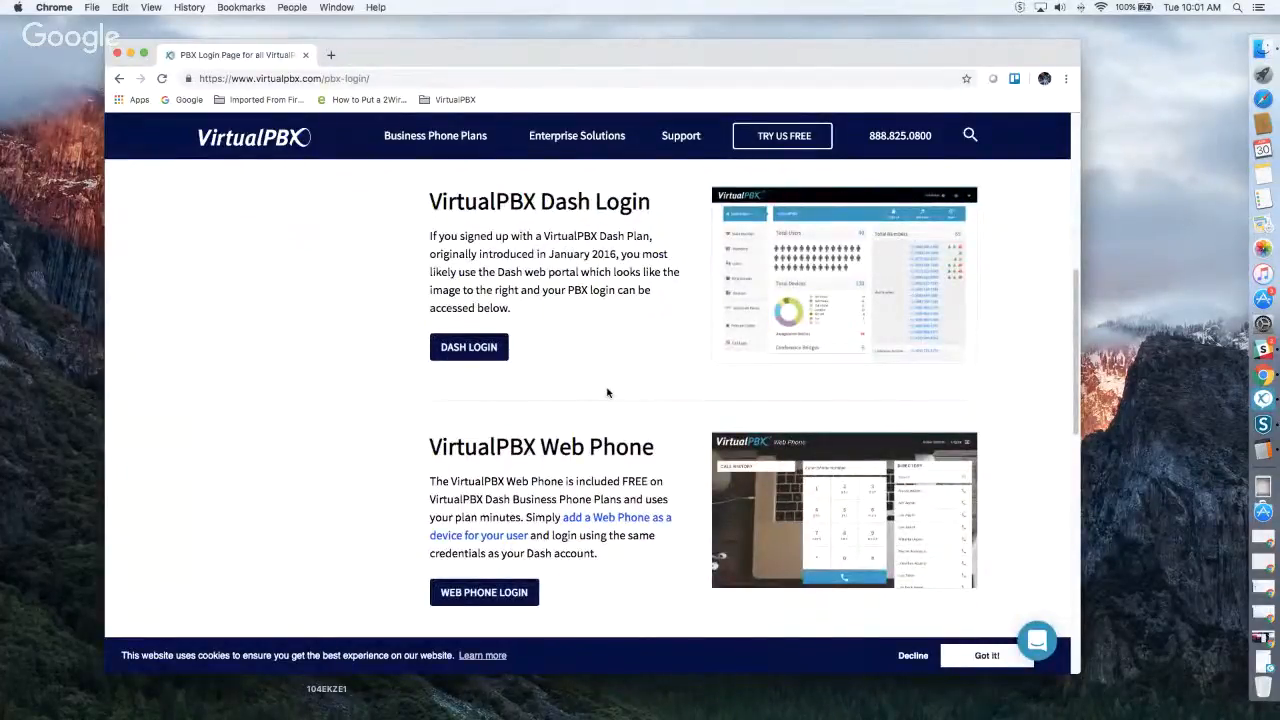
scroll(610, 392, "down", 2)
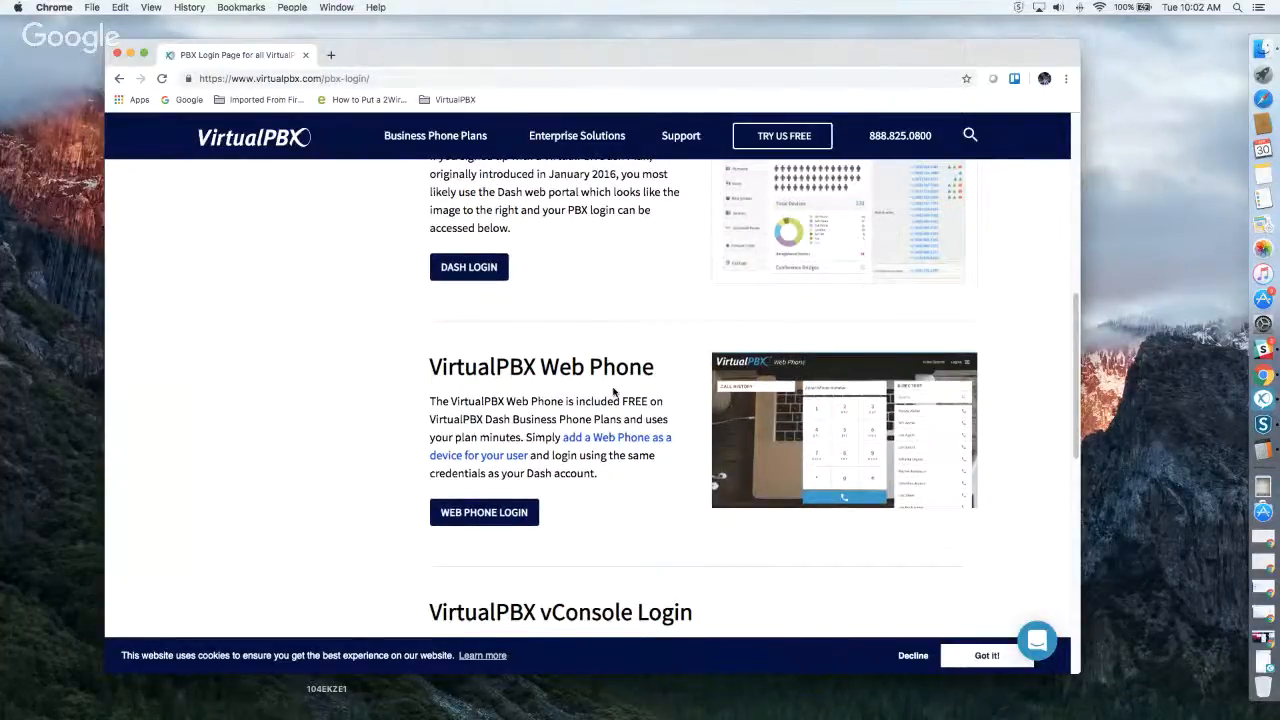
scroll(614, 392, "down", 3)
scroll(614, 392, "down", 4)
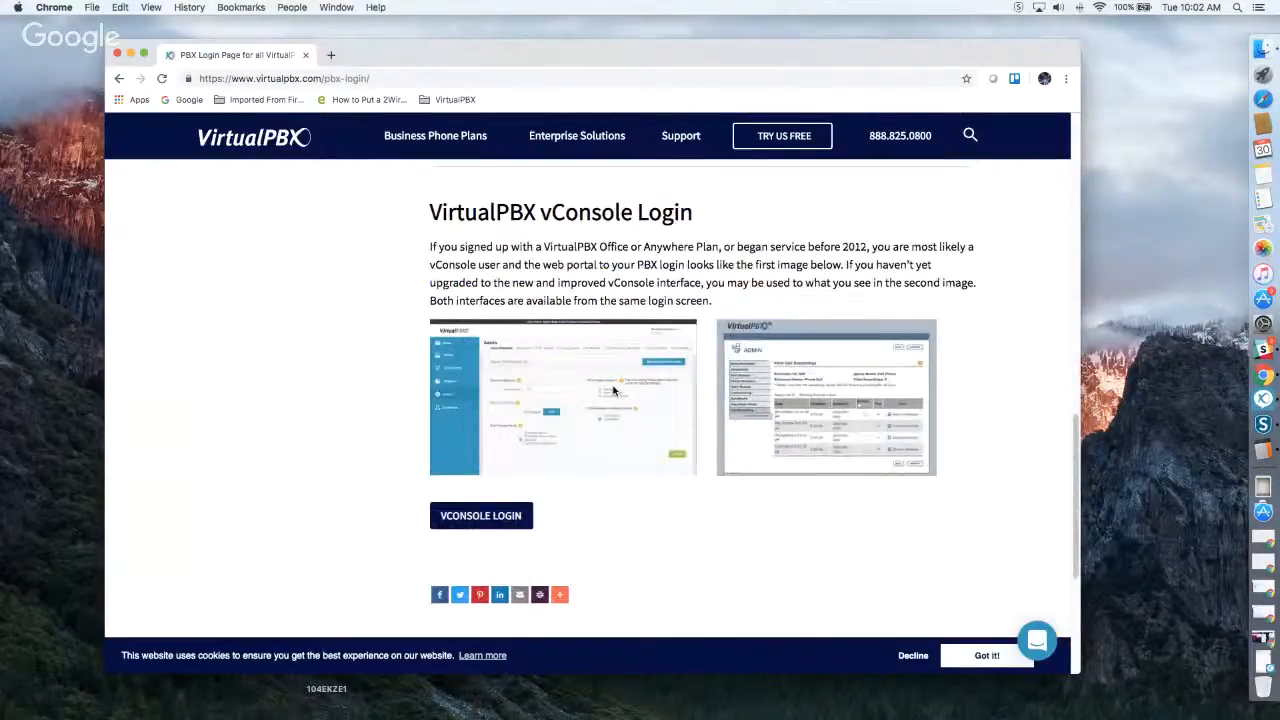
scroll(599, 352, "up", 4)
scroll(598, 348, "up", 2)
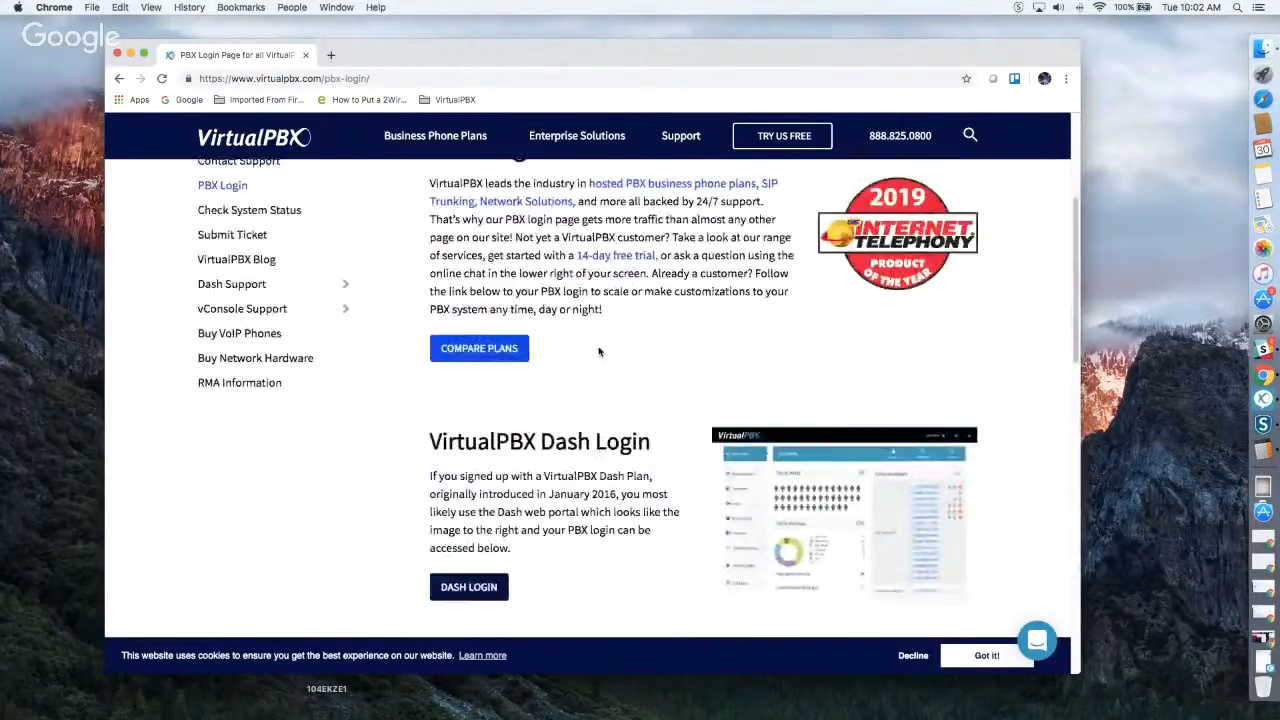
scroll(598, 348, "down", 2)
left_click(462, 499)
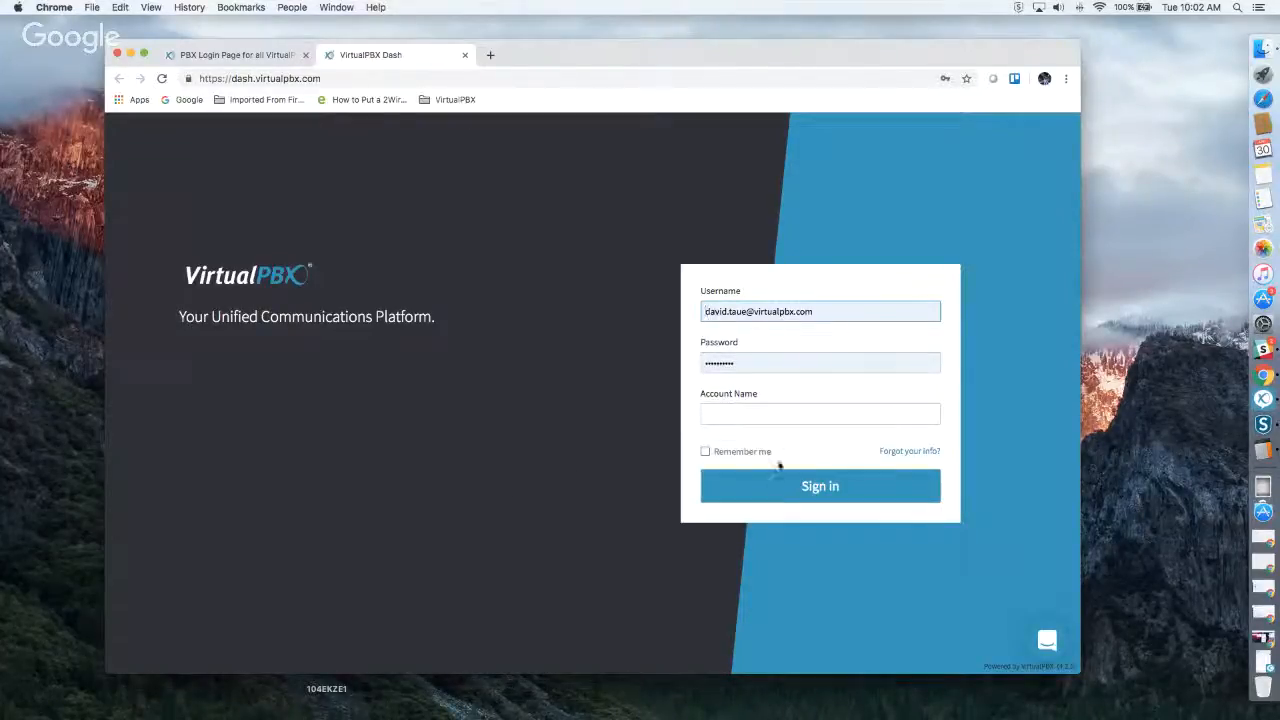
Sign in to Dash after entering the account name and retyping the password.
left_click(735, 417)
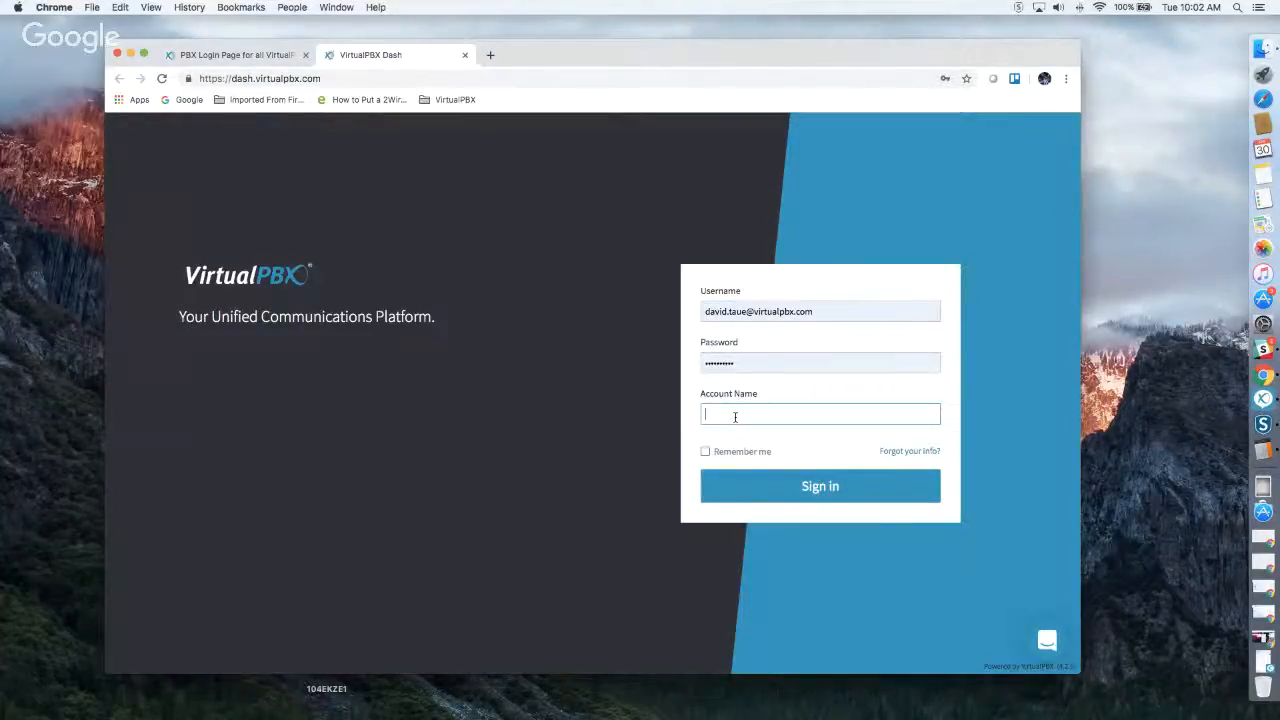
type("sandboxdavidtauetestaccount")
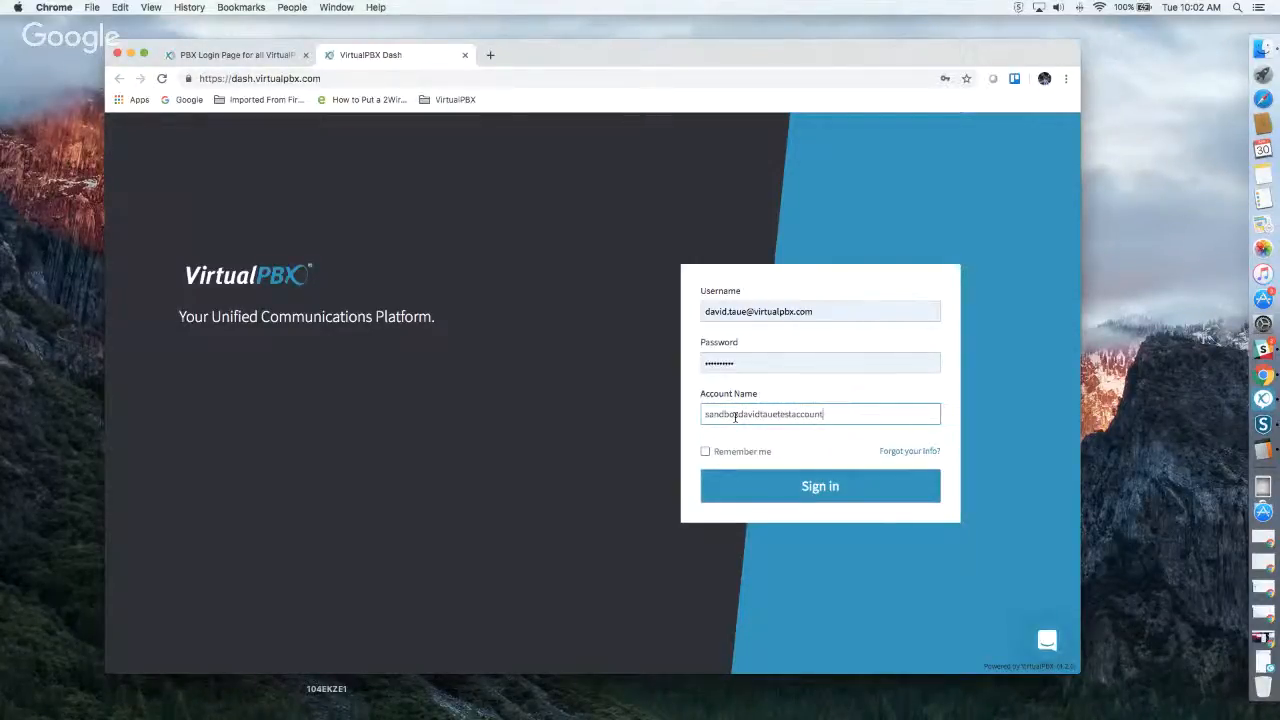
left_click_drag(744, 363, 675, 373)
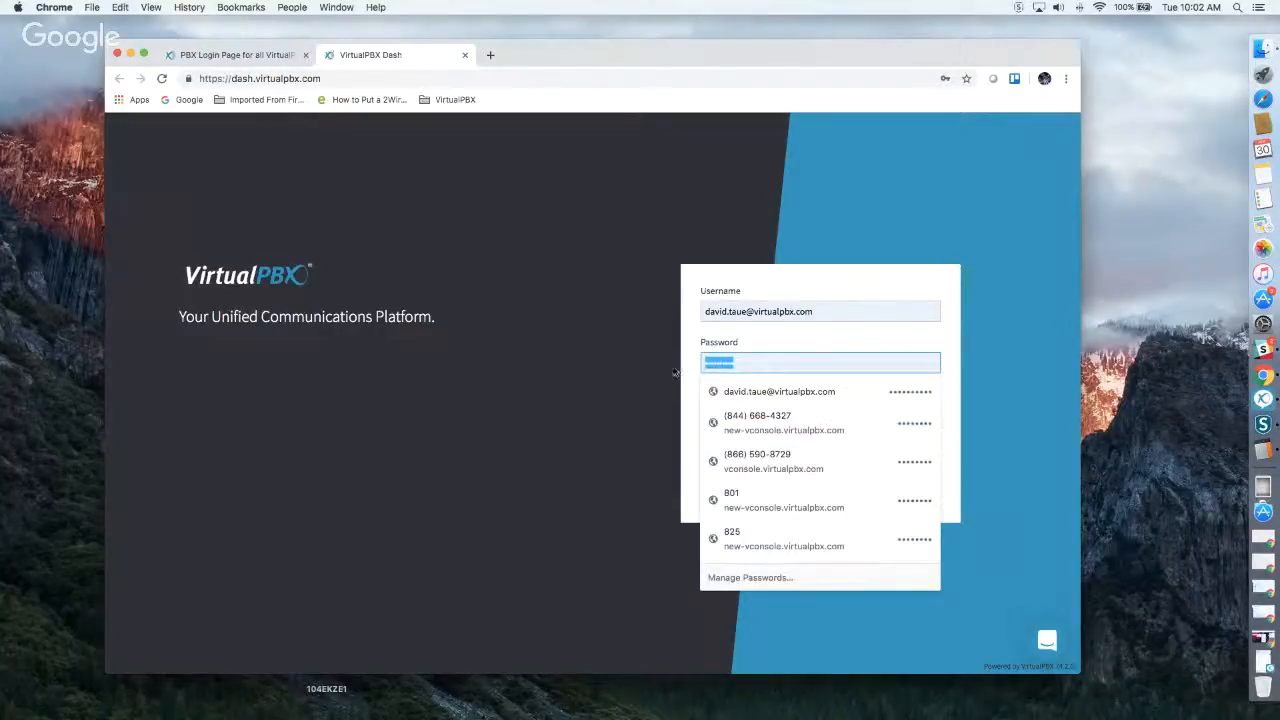
type("•••")
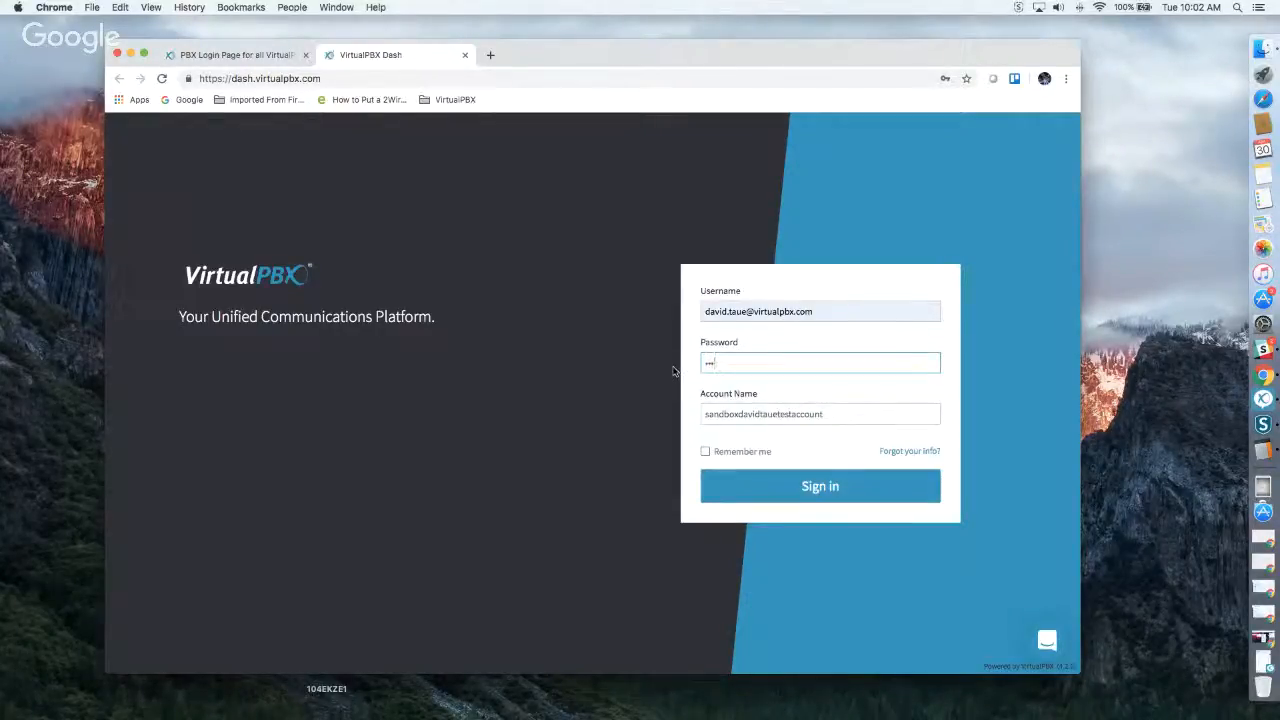
type("•••••")
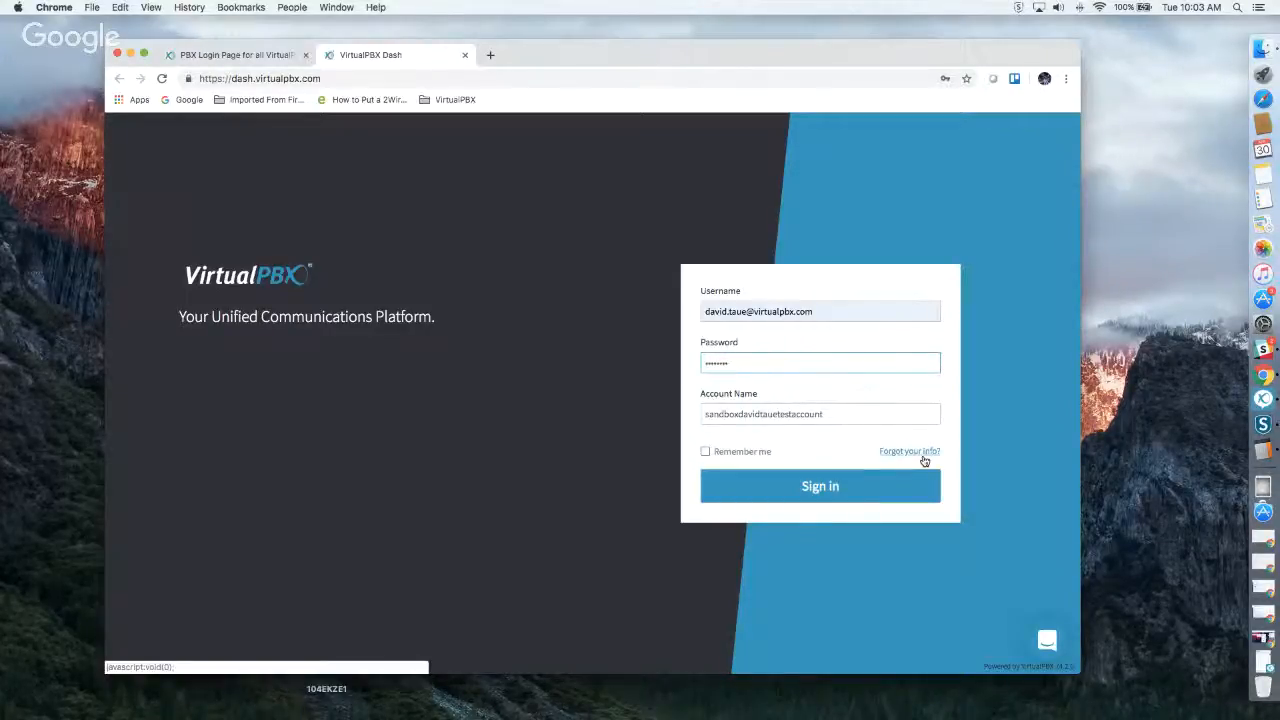
left_click(800, 487)
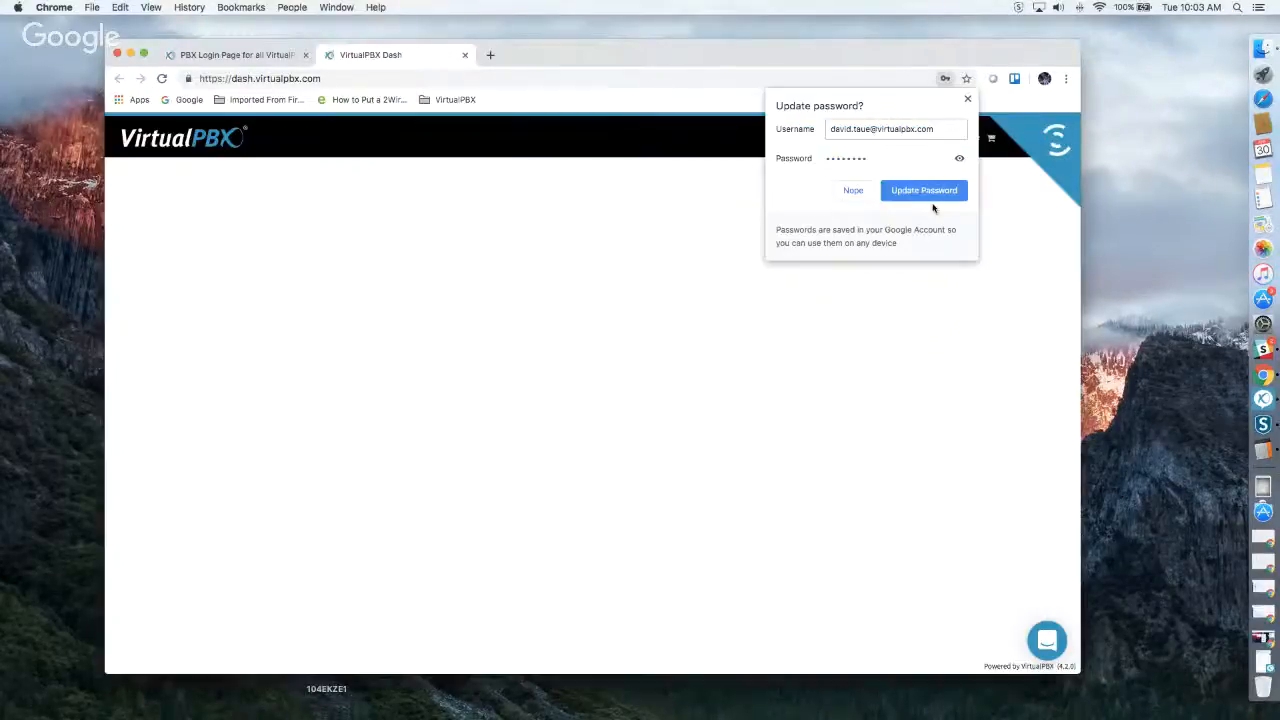
Dismiss Chrome's 'Update password?' popup so the dashboard with 17 users and 29 devices shows.
left_click(967, 99)
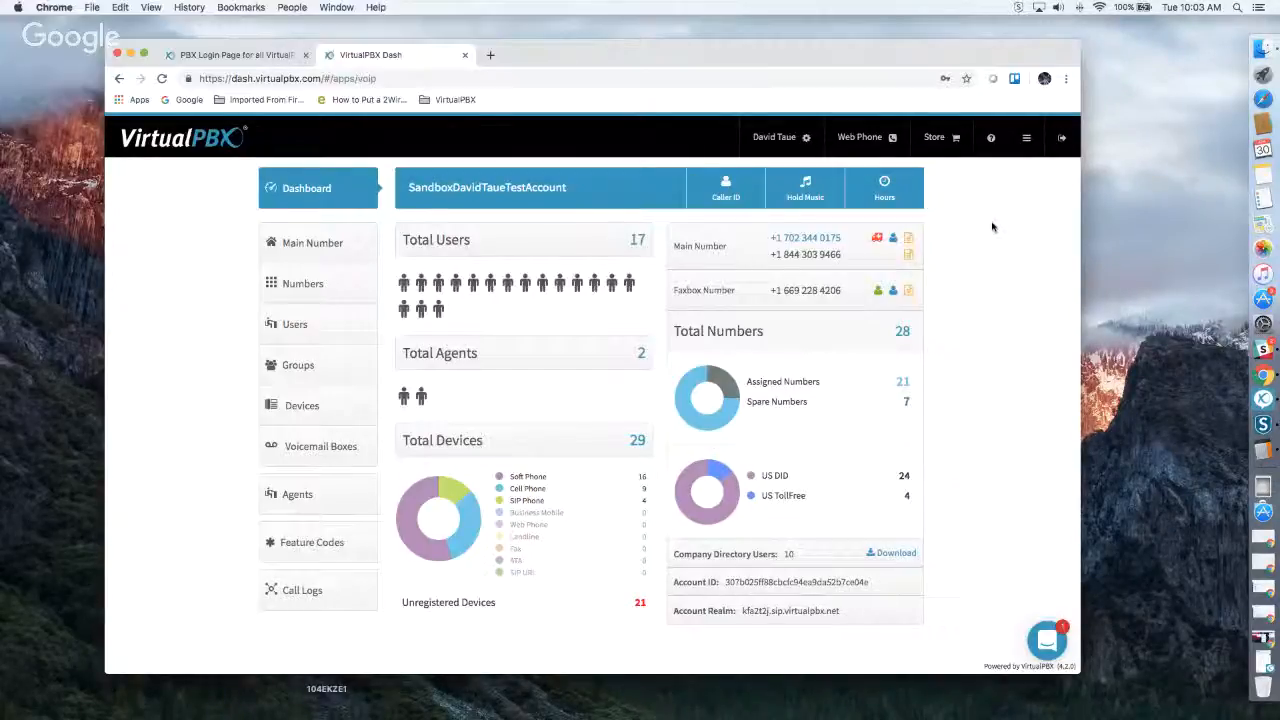
left_click(1026, 141)
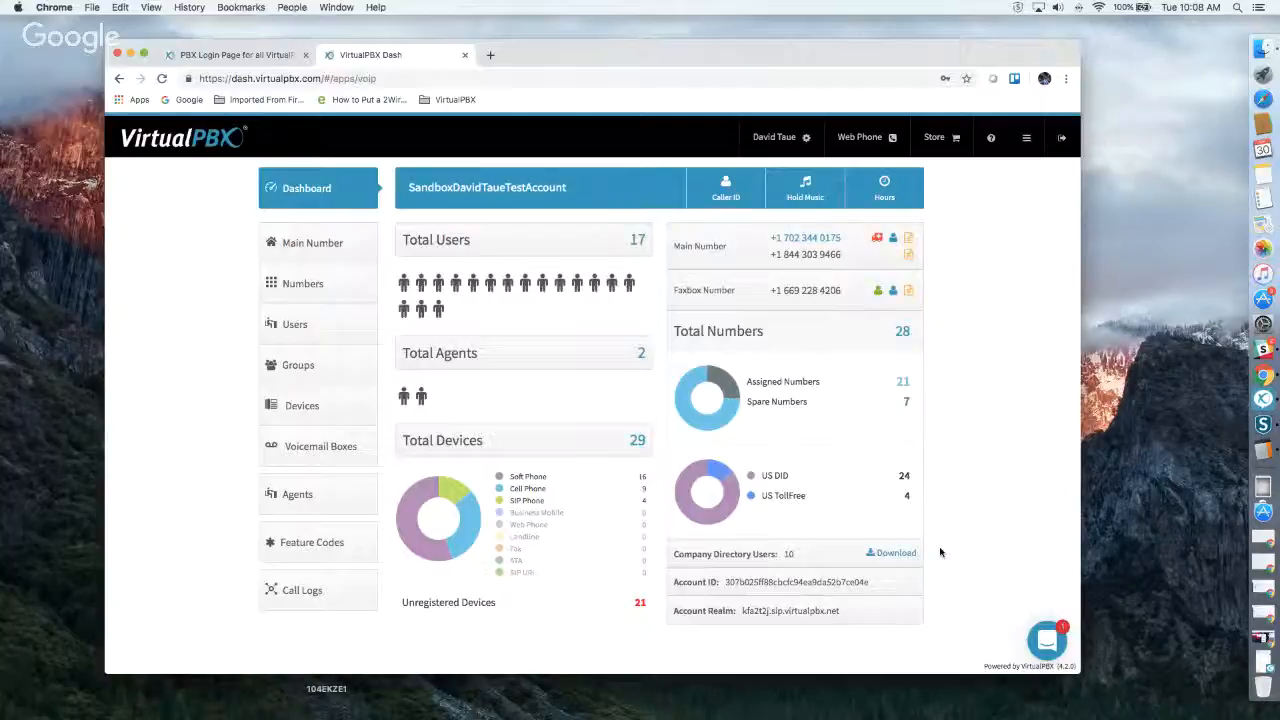
left_click_drag(872, 586, 730, 581)
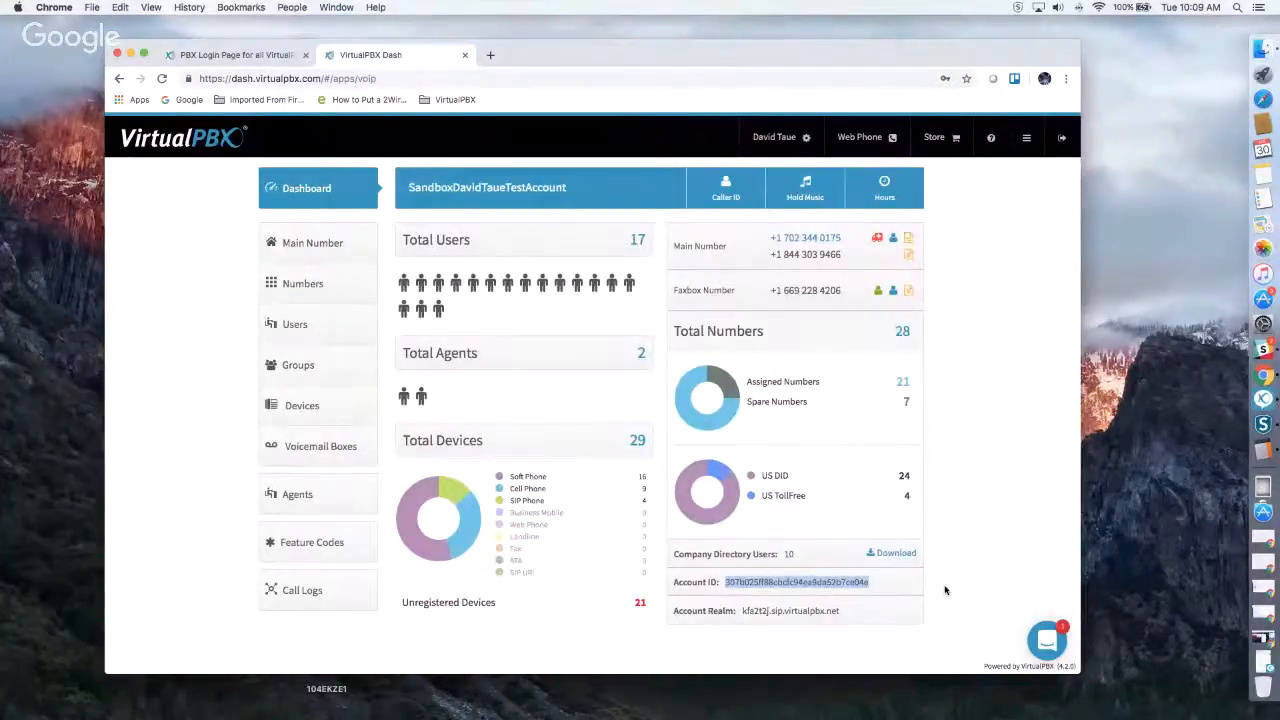
left_click(727, 192)
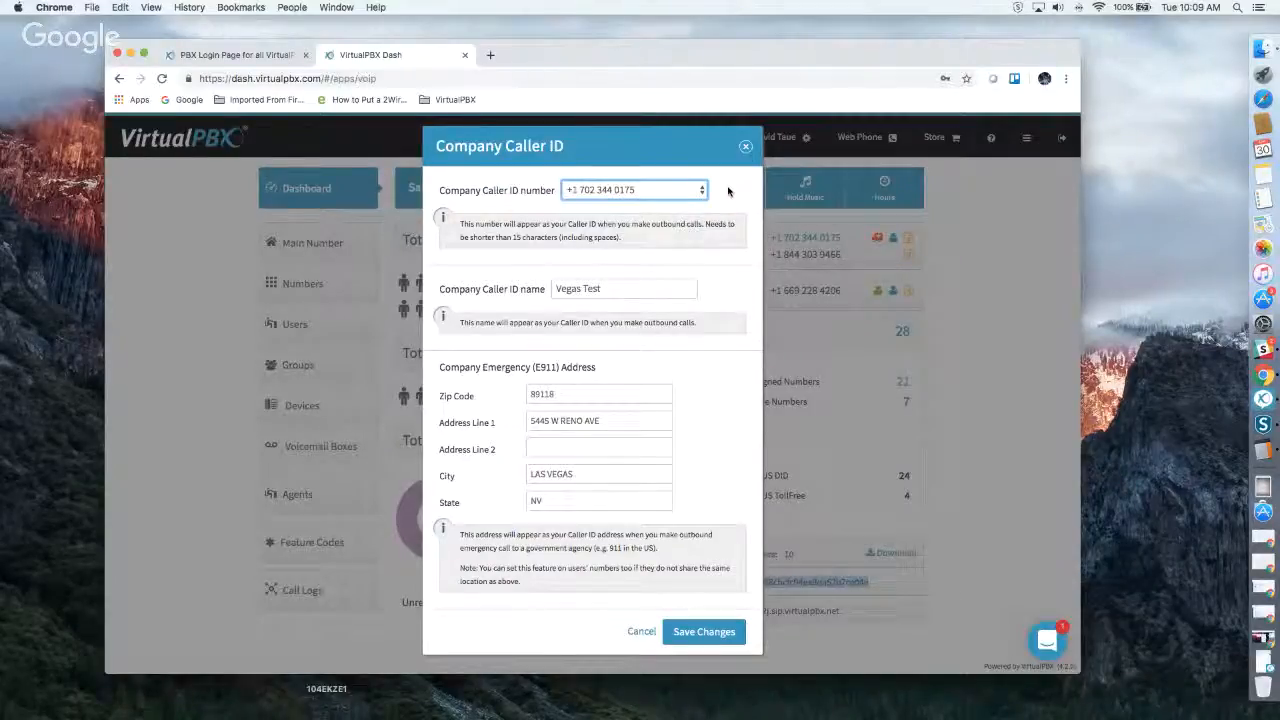
left_click(625, 192)
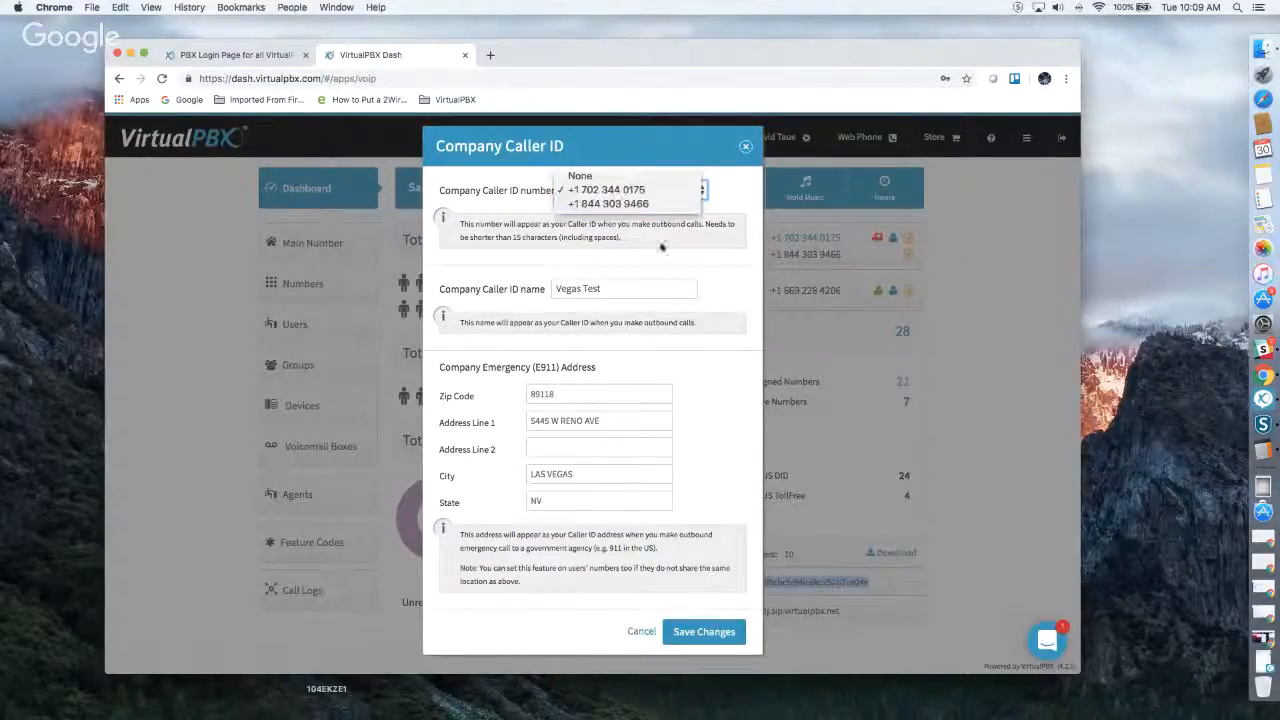
left_click(637, 287)
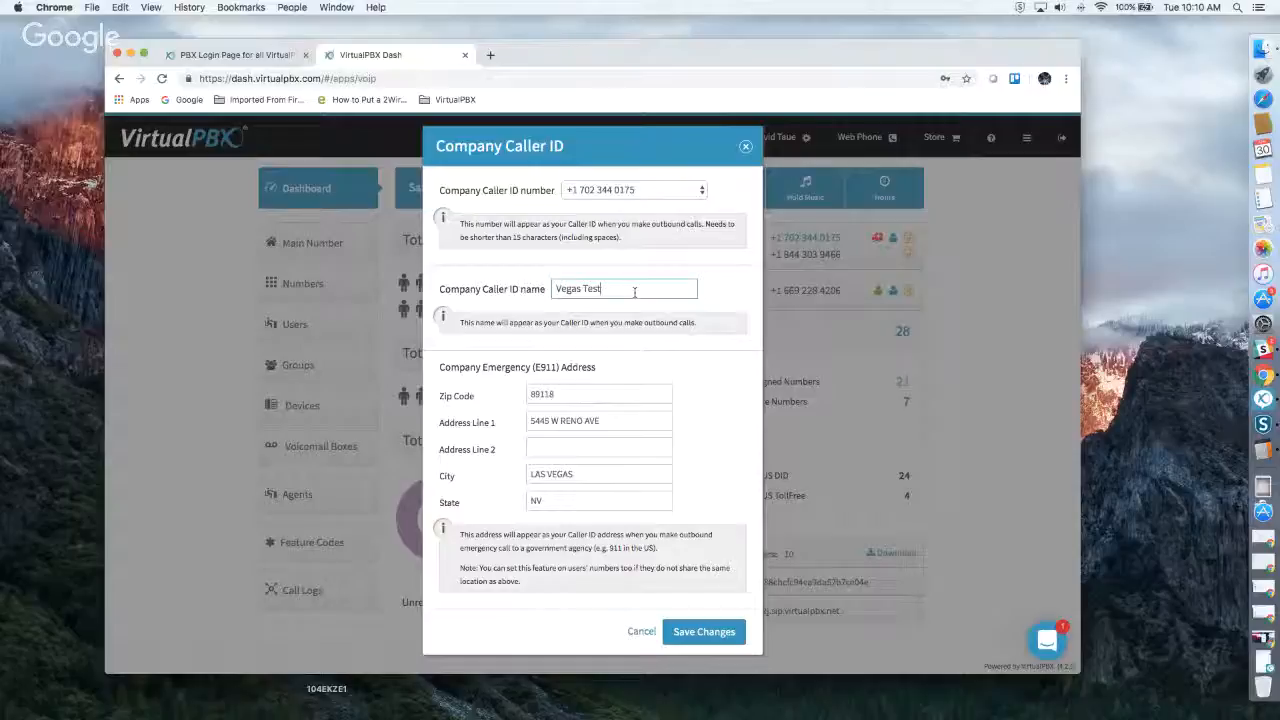
Check the E911 zip code and save the Company Caller ID settings.
left_click(570, 401)
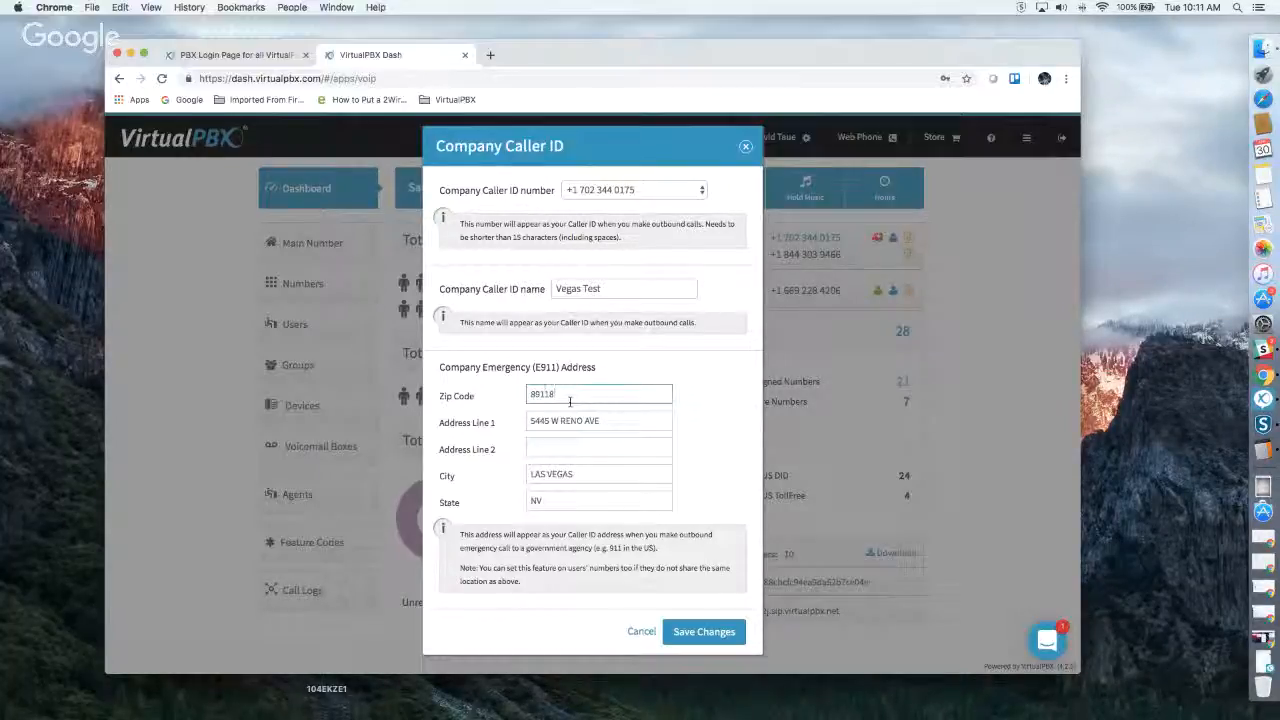
left_click(704, 635)
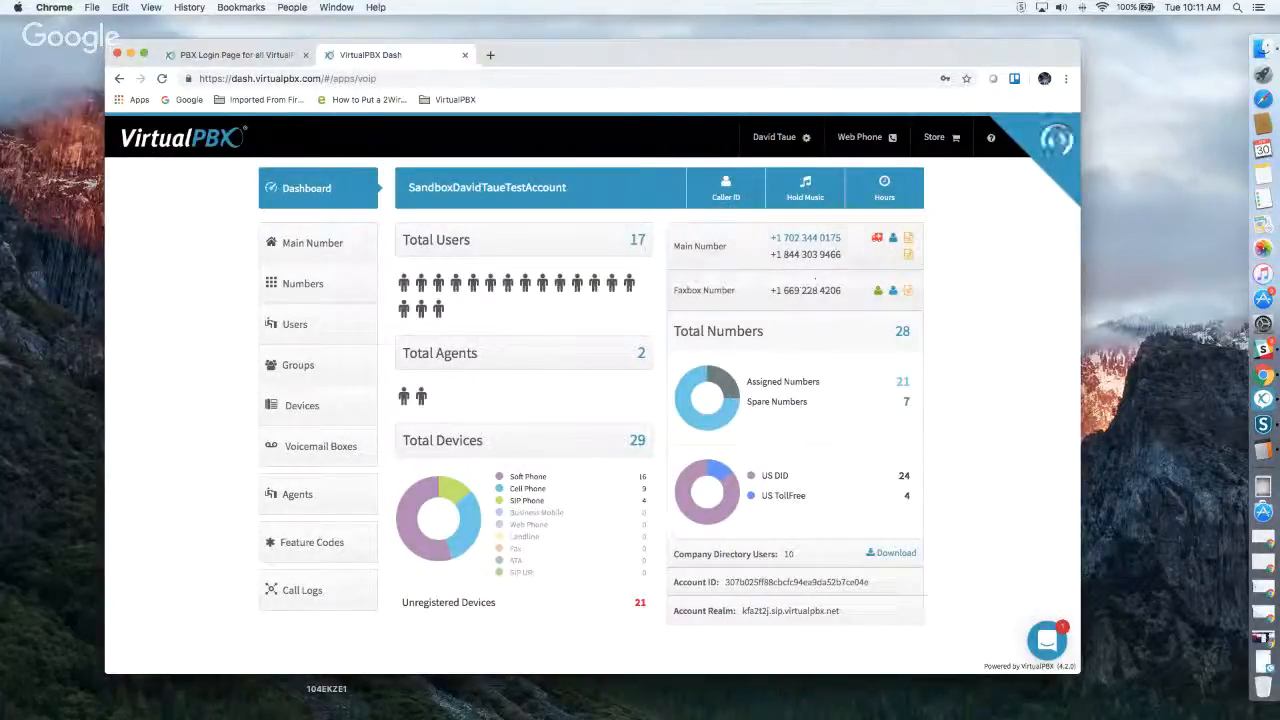
left_click(800, 185)
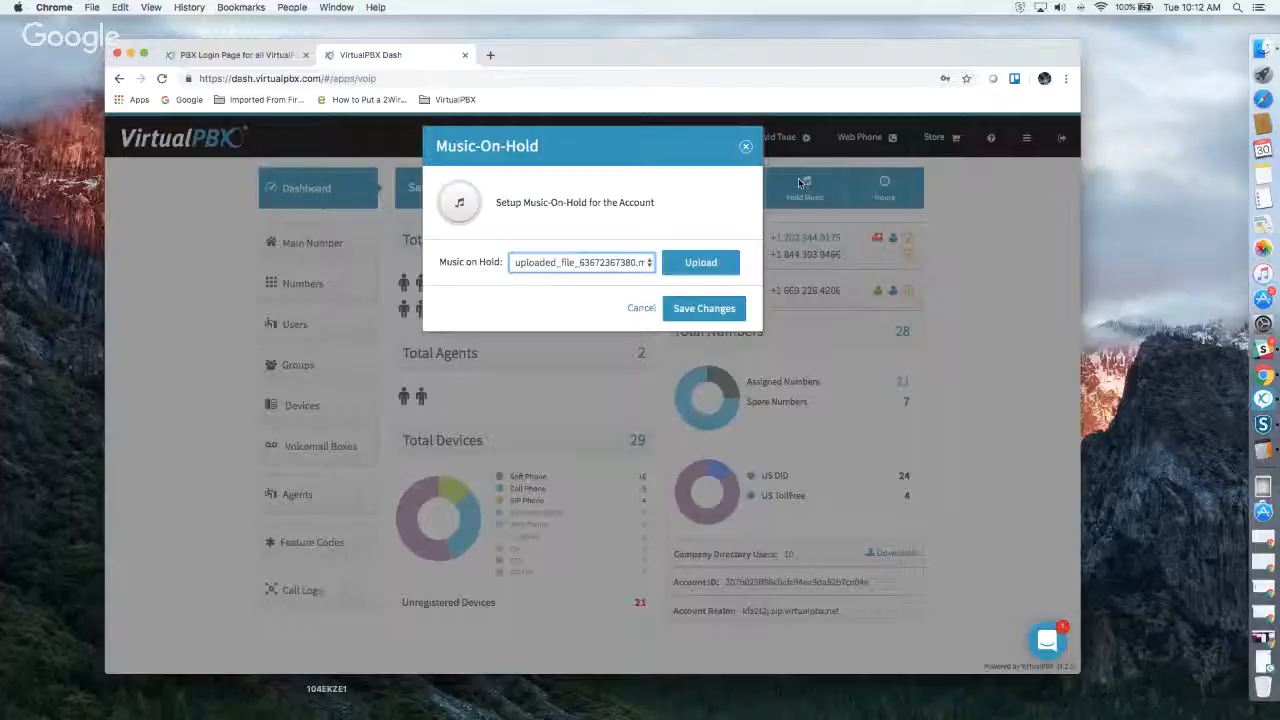
left_click(742, 147)
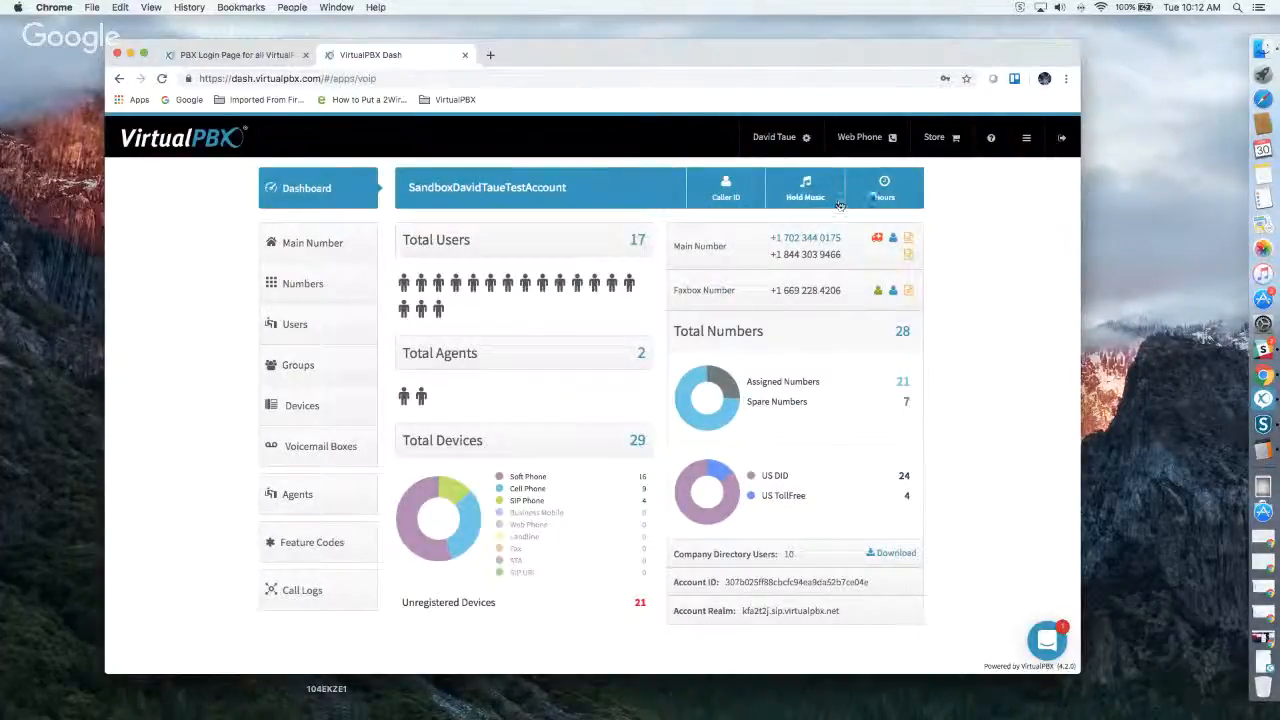
View the Main Number Custom Office Hours (Mon–Fri 9:00–17:00) and restore the softphone window.
left_click(884, 188)
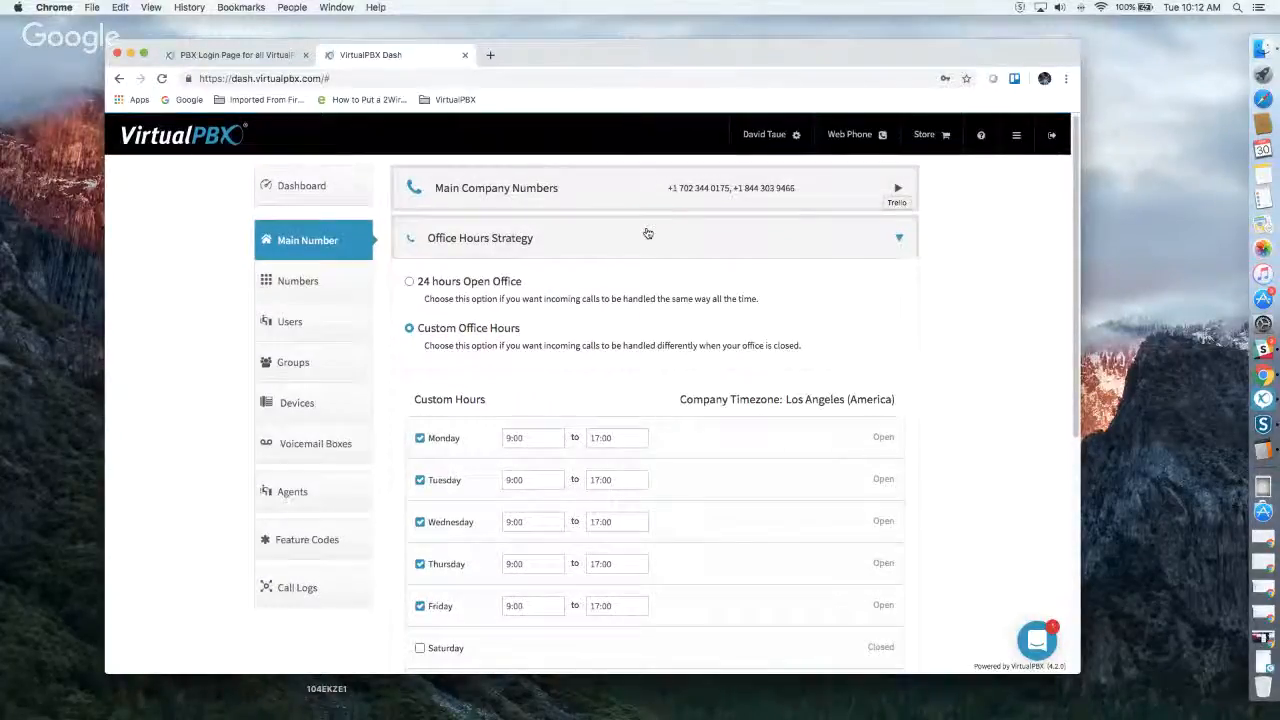
scroll(648, 233, "down", 2)
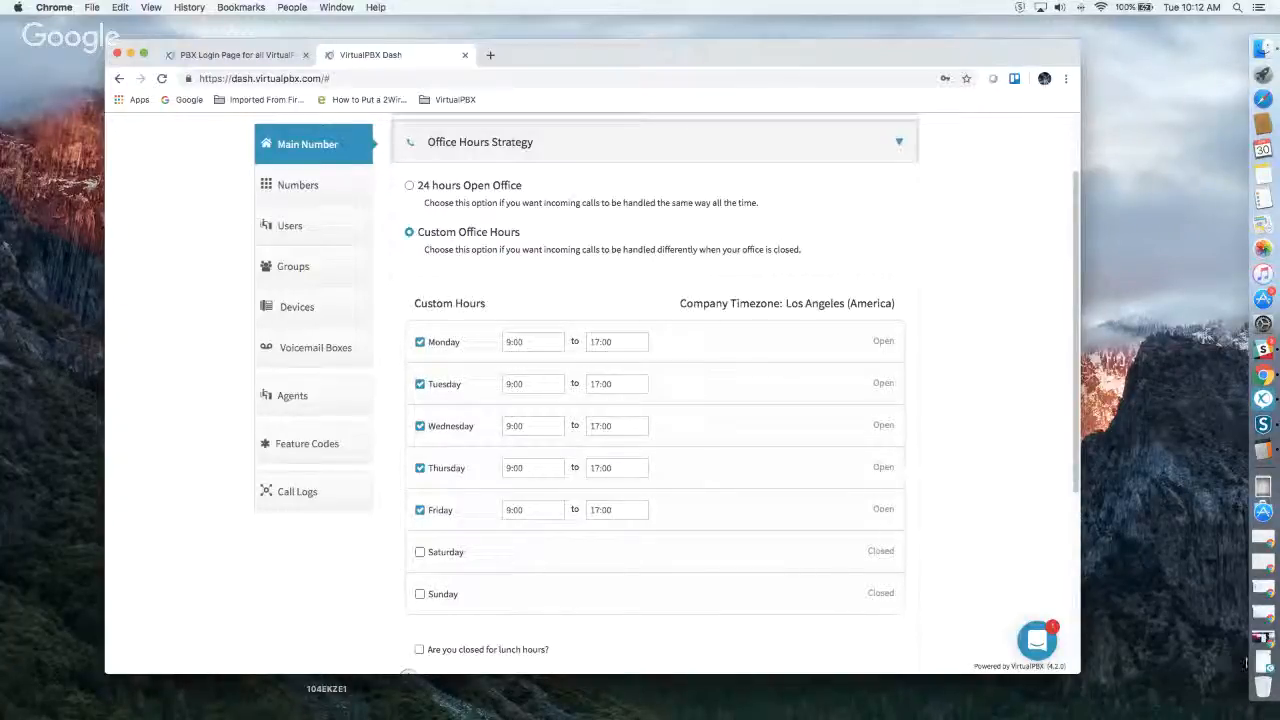
left_click(1260, 663)
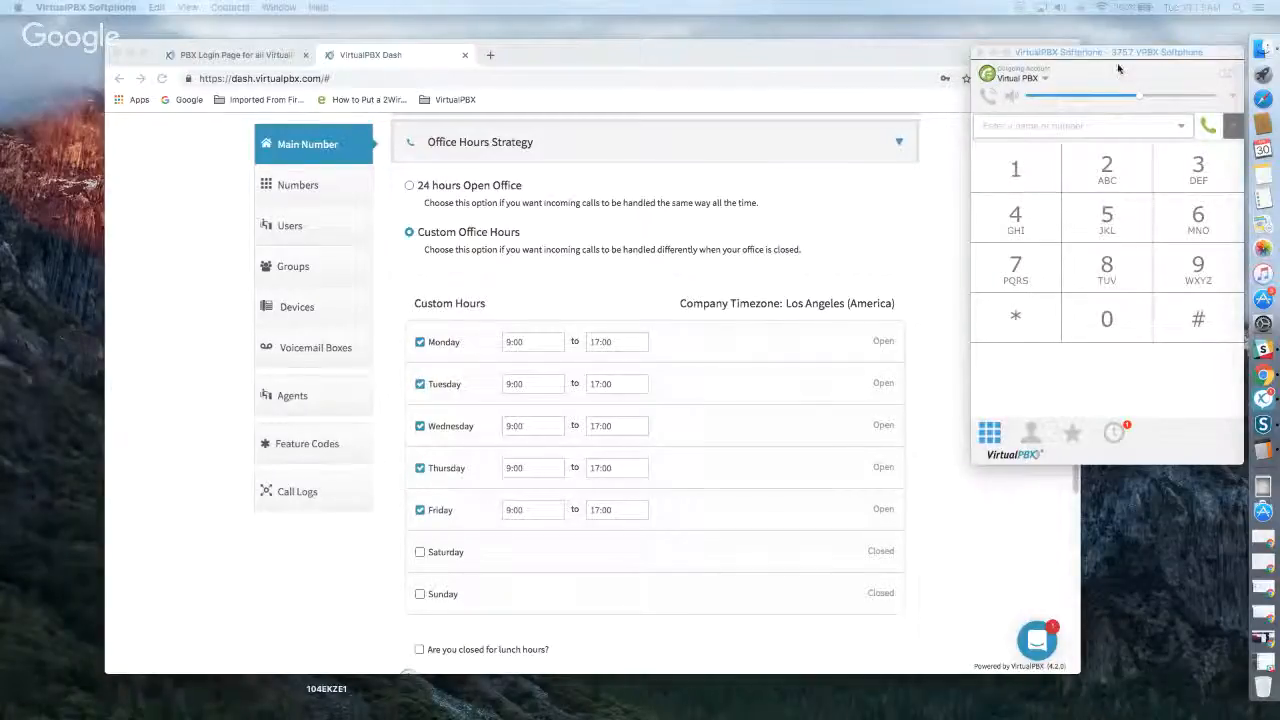
Minimize the softphone and scroll the office hours page down to the lunch option.
left_click(993, 53)
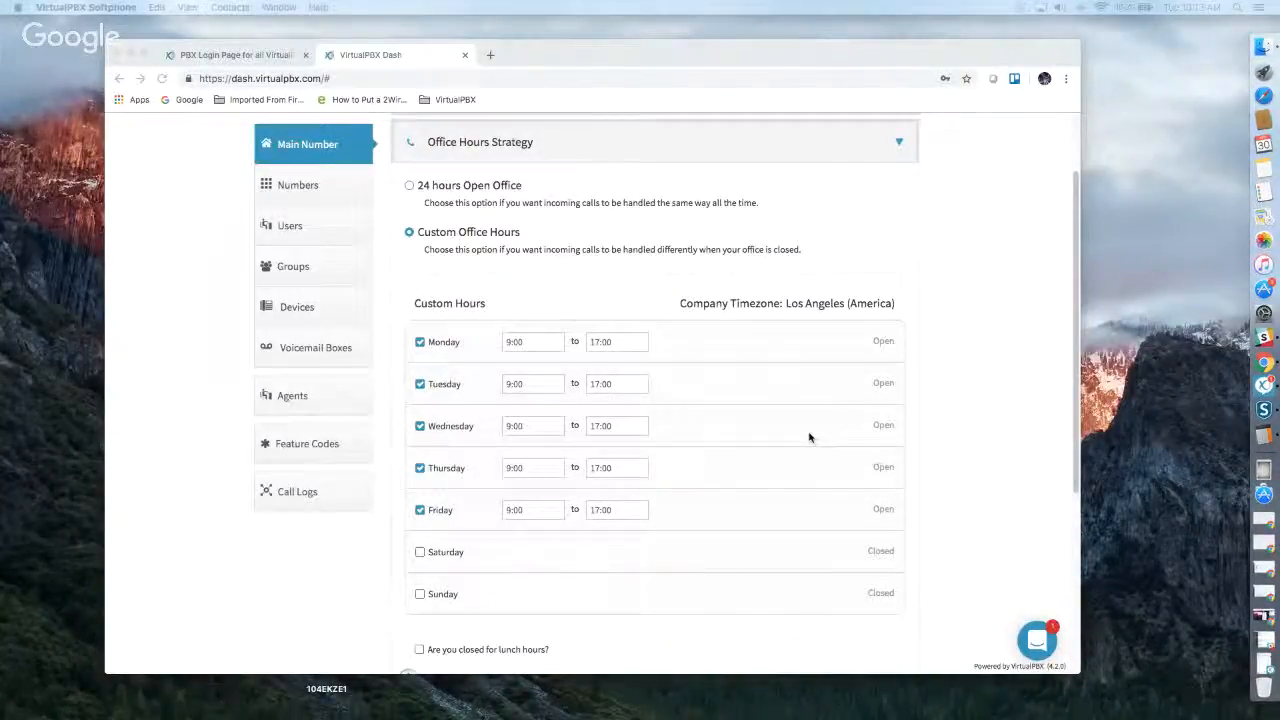
scroll(716, 458, "down", 2)
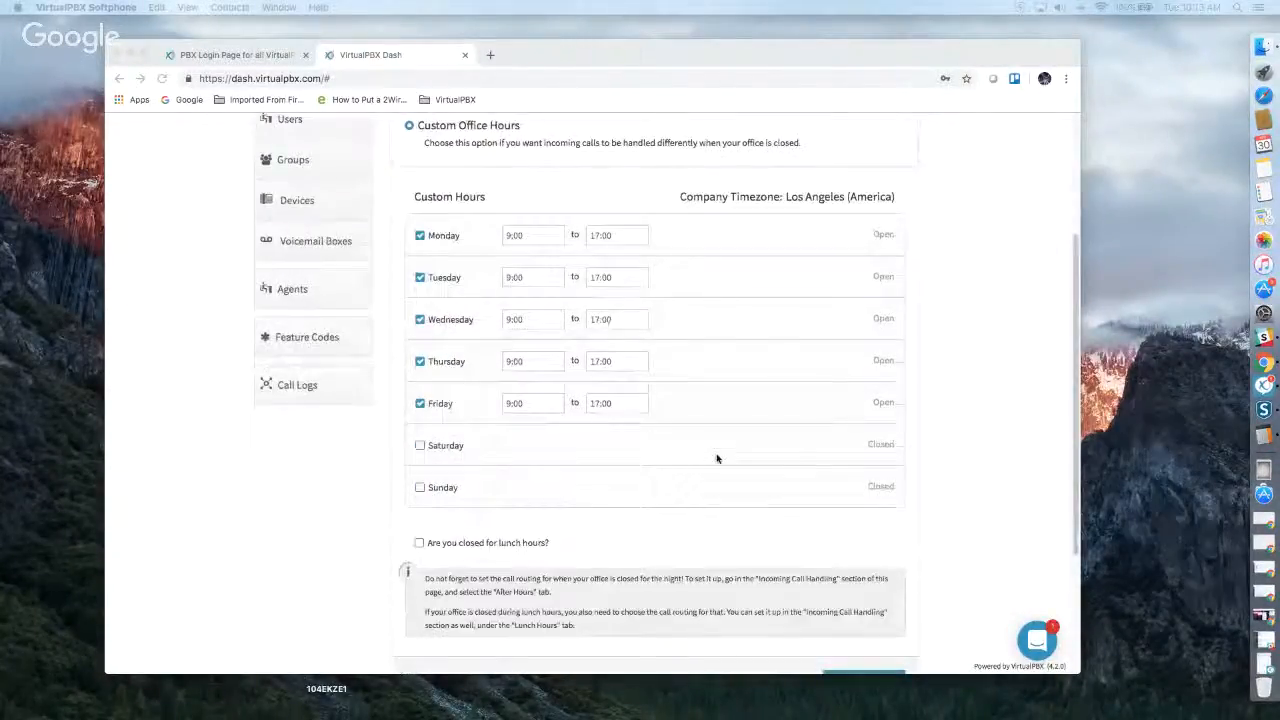
Tick 'Are you closed for lunch hours?' so lunch closes the office 12:00–13:00.
double_click(419, 544)
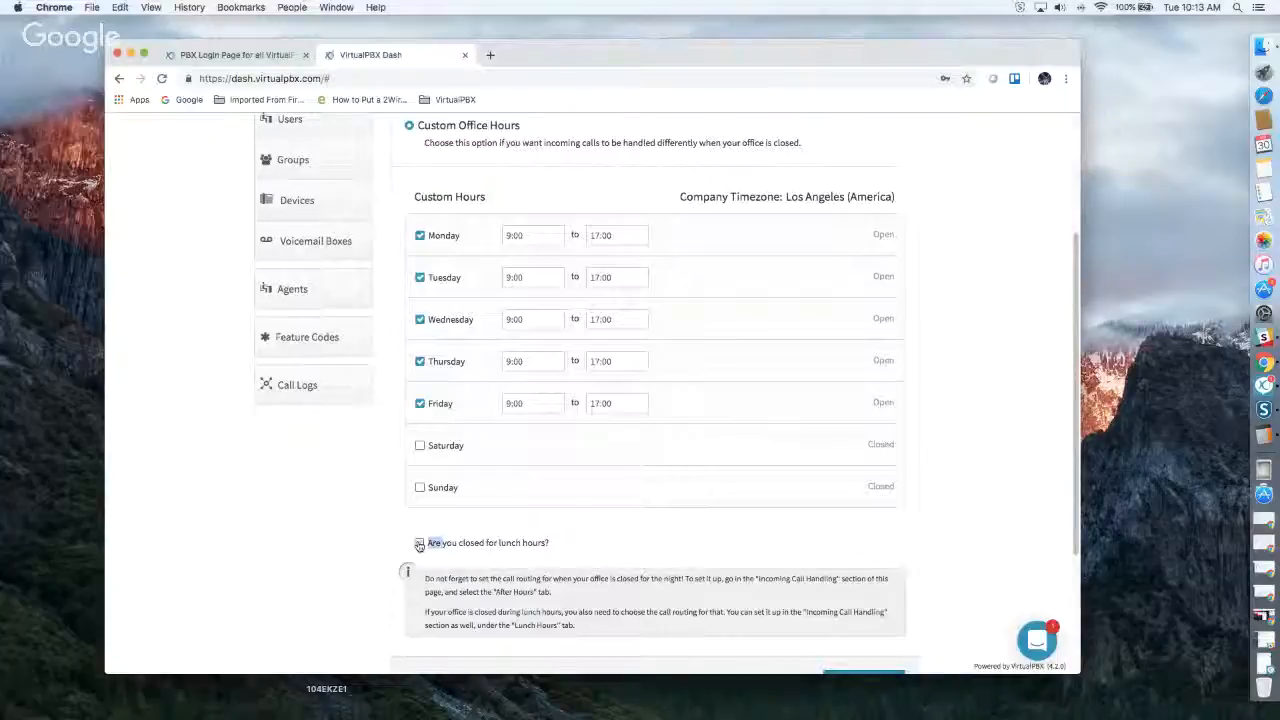
left_click(420, 544)
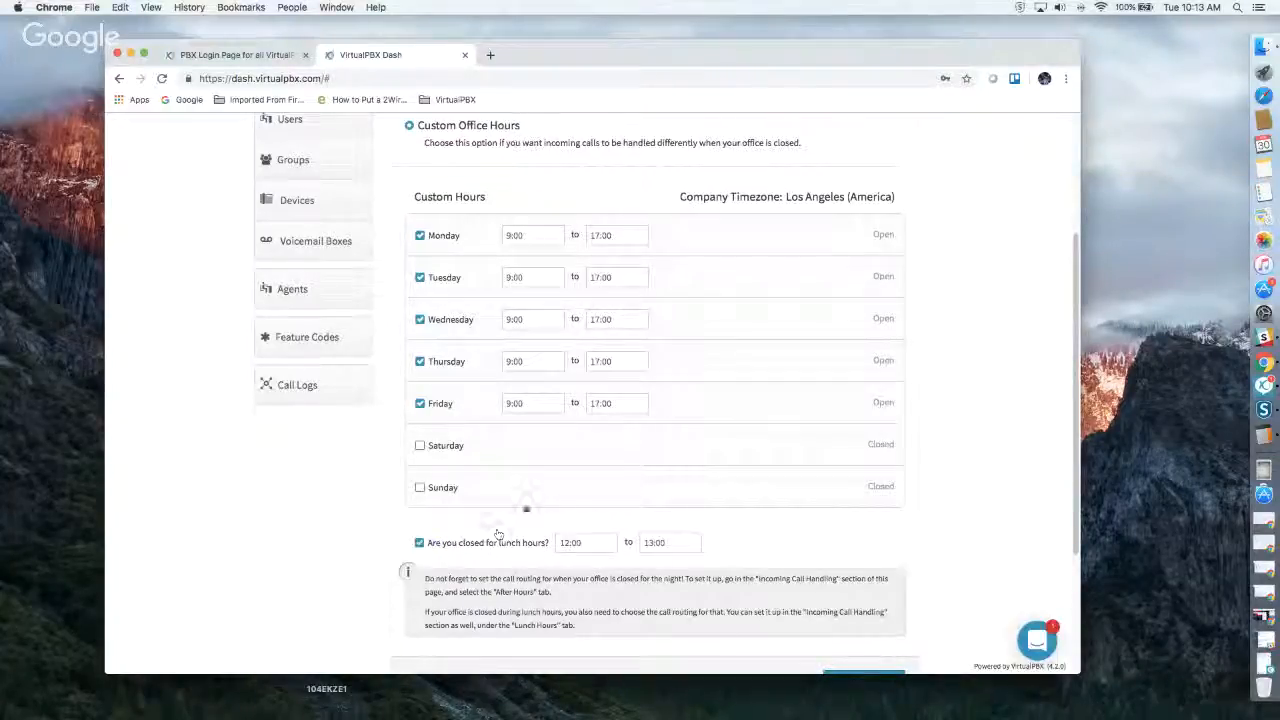